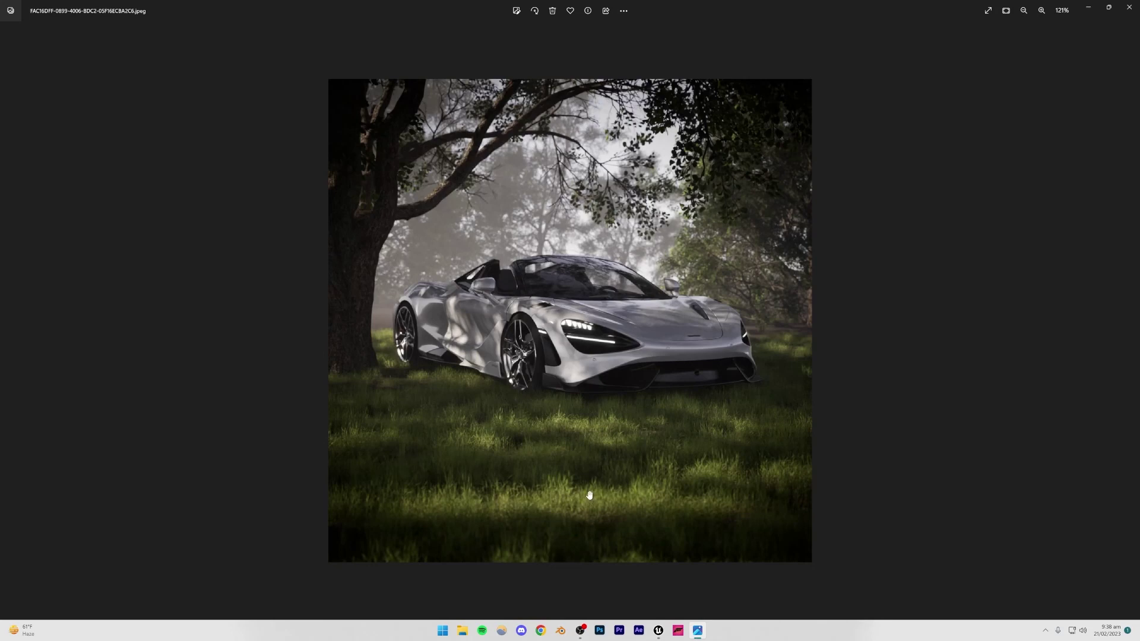
Switch to Unreal Engine and dismiss the missing project settings notice in the garage level.
{"action": "left_click", "coordinate": [658, 630]}
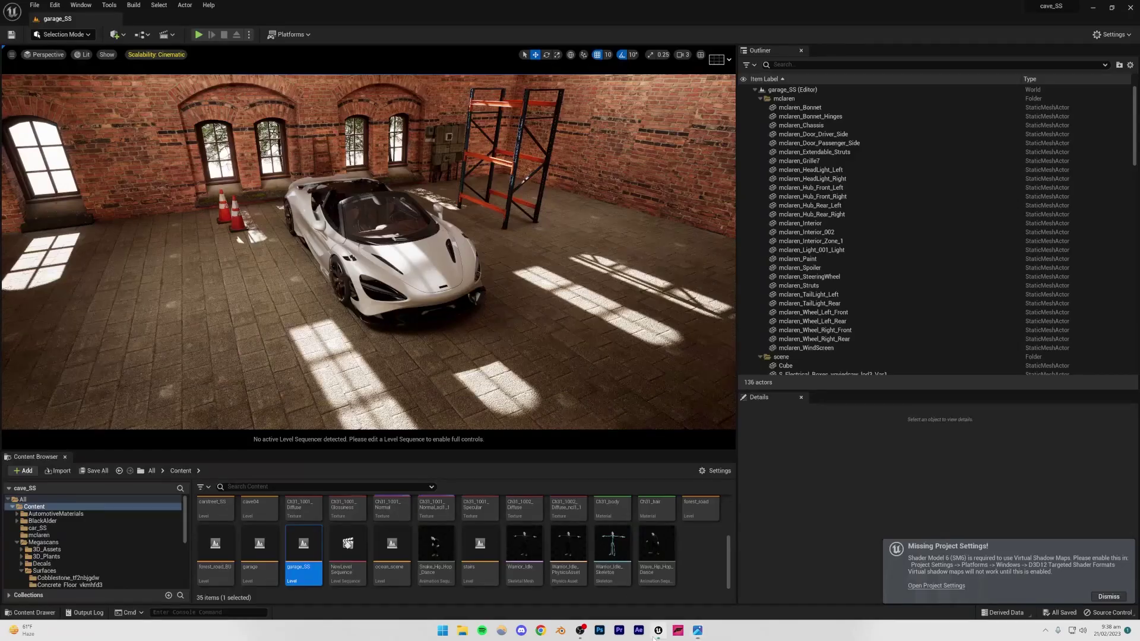
{"action": "left_click", "coordinate": [1108, 596]}
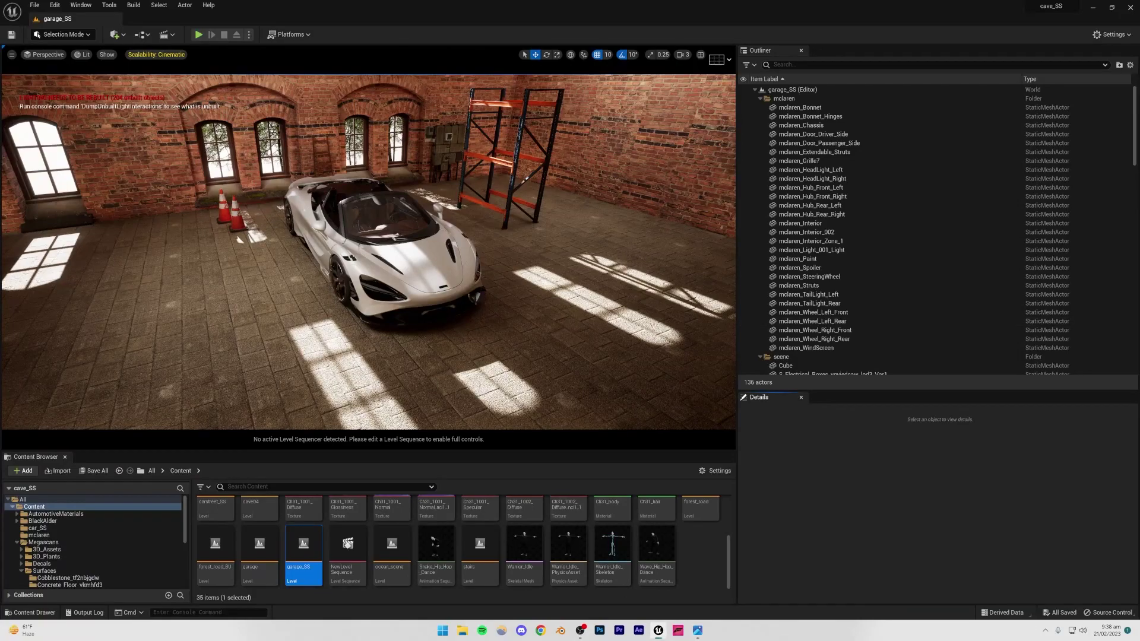
{"action": "right_click_drag", "start_coordinate": [368, 249], "coordinate": [410, 238]}
{"action": "mouse_move", "coordinate": [466, 313]}
{"action": "right_mouse_down"}
{"action": "mouse_move", "coordinate": [440, 311]}
{"action": "mouse_move", "coordinate": [466, 313]}
{"action": "right_mouse_up"}
{"action": "left_click", "coordinate": [472, 316]}
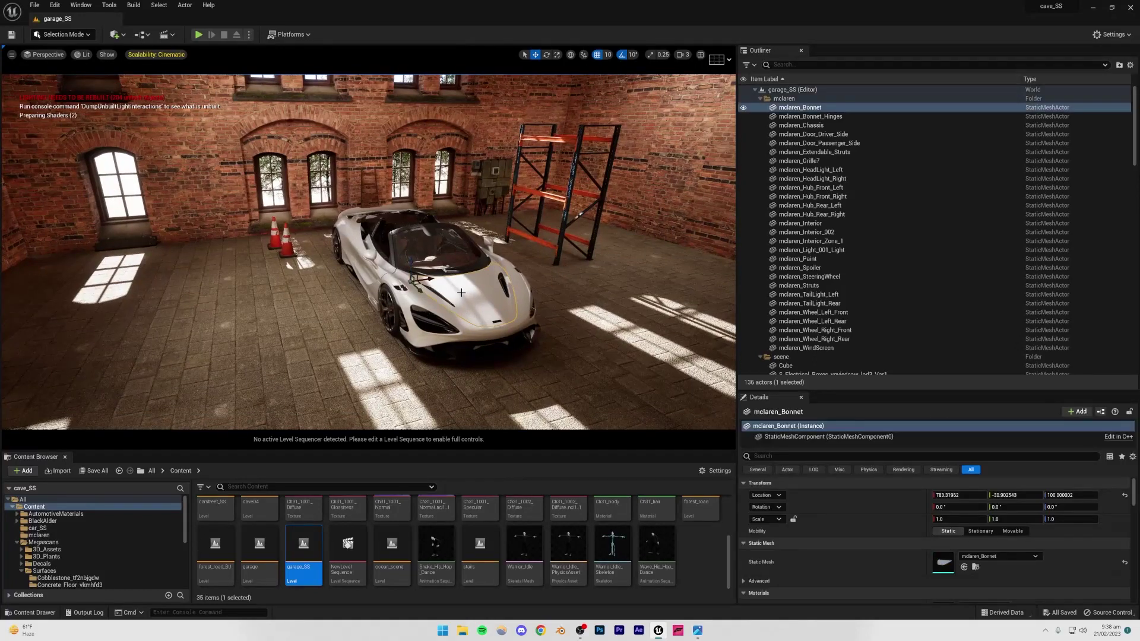
{"action": "left_click", "coordinate": [760, 98]}
{"action": "left_click", "coordinate": [781, 99]}
{"action": "left_click", "coordinate": [760, 108]}
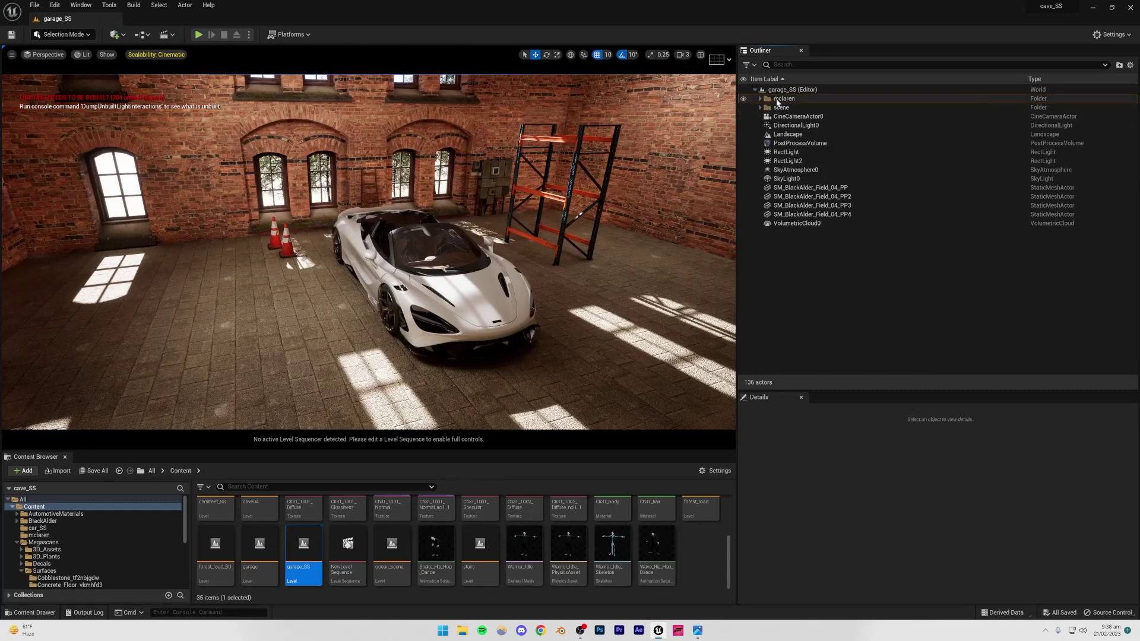
{"action": "left_click", "coordinate": [779, 98]}
{"action": "right_click", "coordinate": [783, 100]}
{"action": "mouse_move", "coordinate": [821, 137]}
{"action": "mouse_move", "coordinate": [801, 164]}
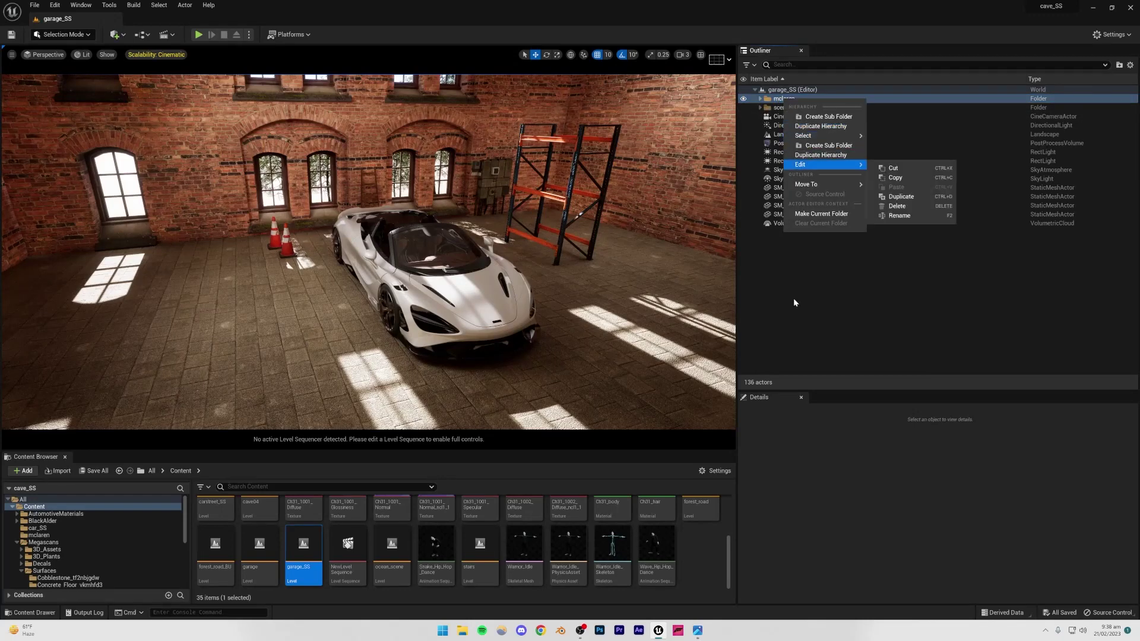
{"action": "left_click", "coordinate": [645, 319]}
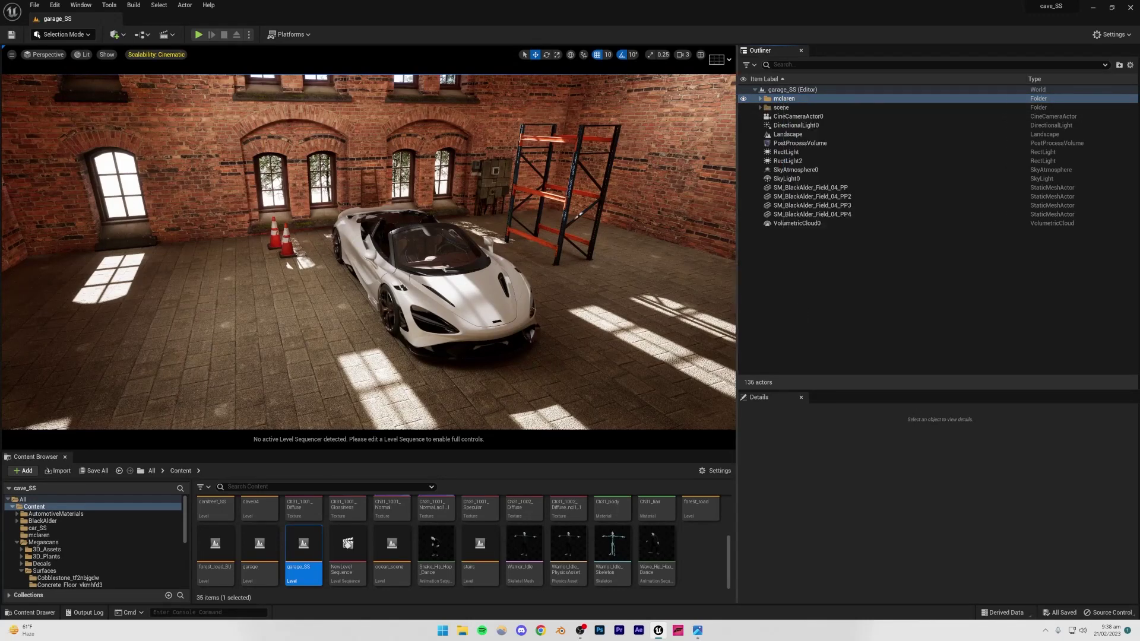
{"action": "left_click", "coordinate": [644, 318]}
Select all descendants of the mclaren folder in the garage level and copy the car parts.
{"action": "left_click", "coordinate": [454, 305]}
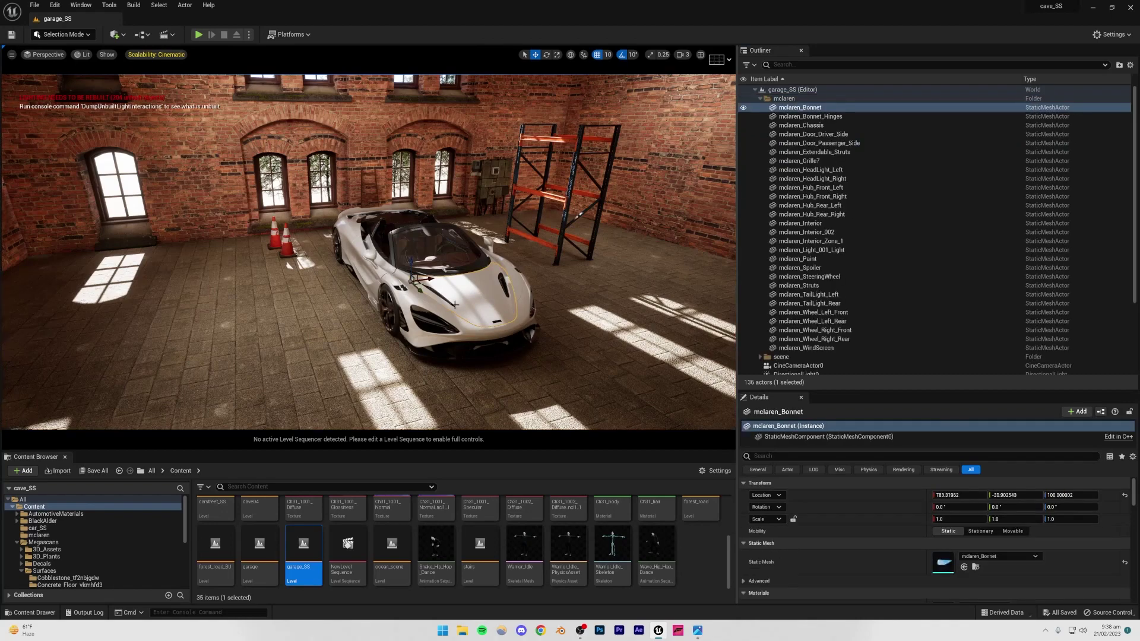
{"action": "left_click", "coordinate": [761, 98]}
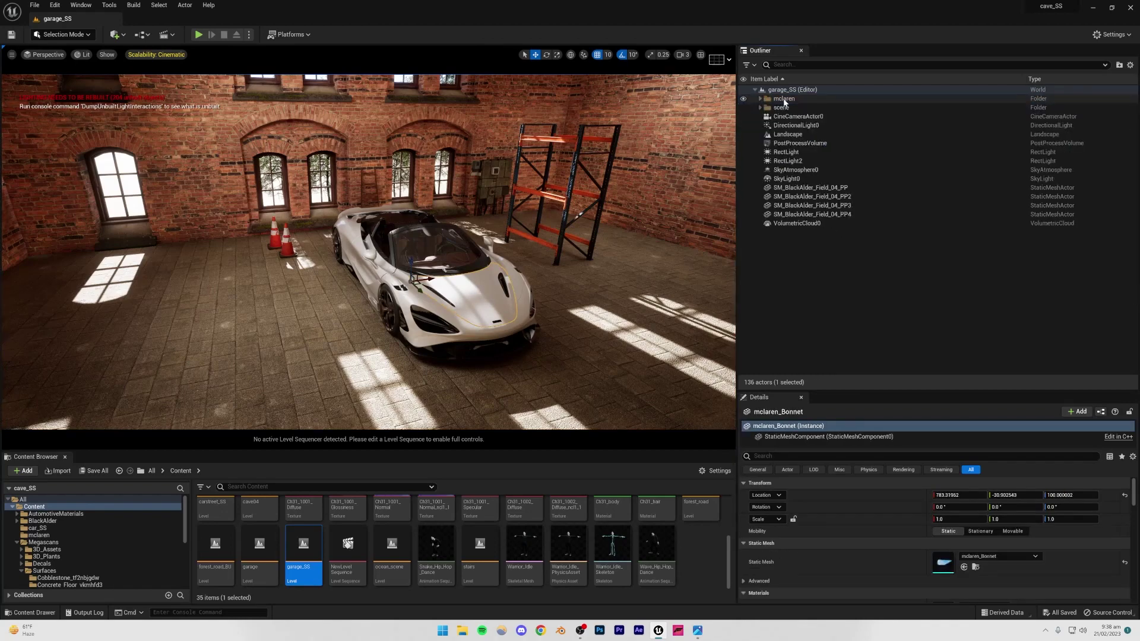
{"action": "left_click", "coordinate": [783, 99]}
{"action": "right_click", "coordinate": [783, 100]}
{"action": "mouse_move", "coordinate": [811, 138]}
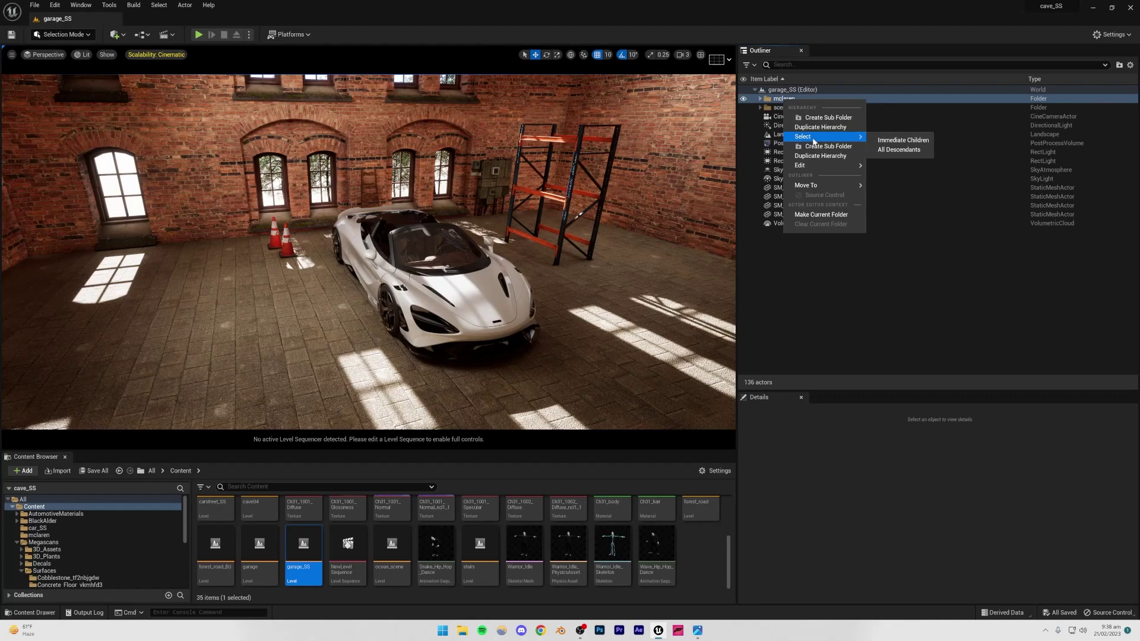
{"action": "left_click", "coordinate": [884, 153]}
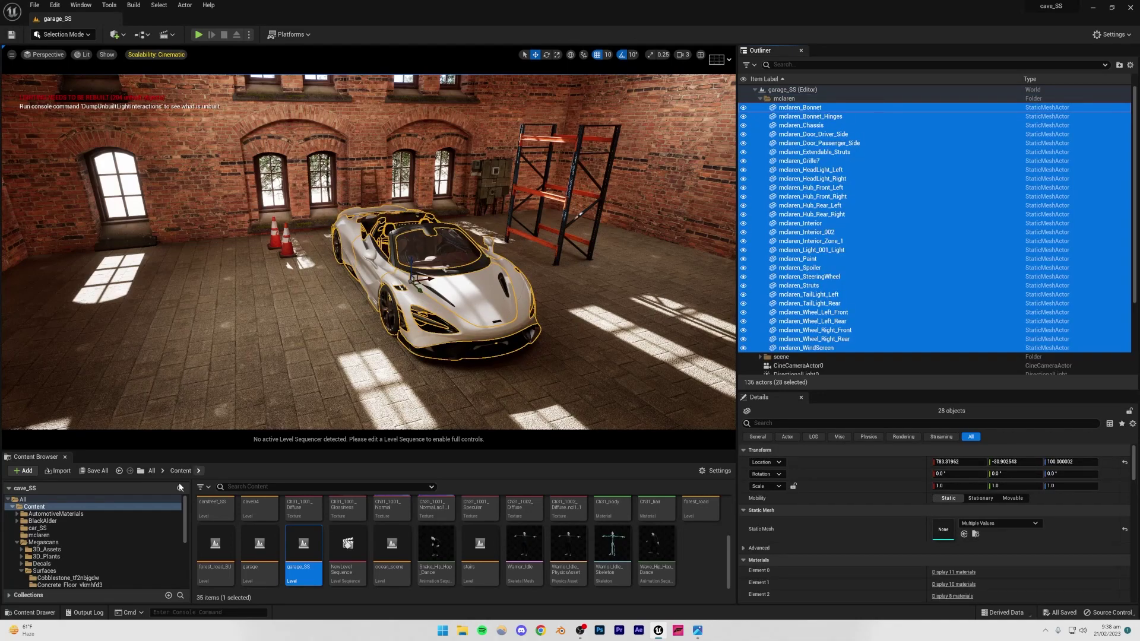
Create a new level from the Empty Level template.
{"action": "left_click", "coordinate": [34, 4]}
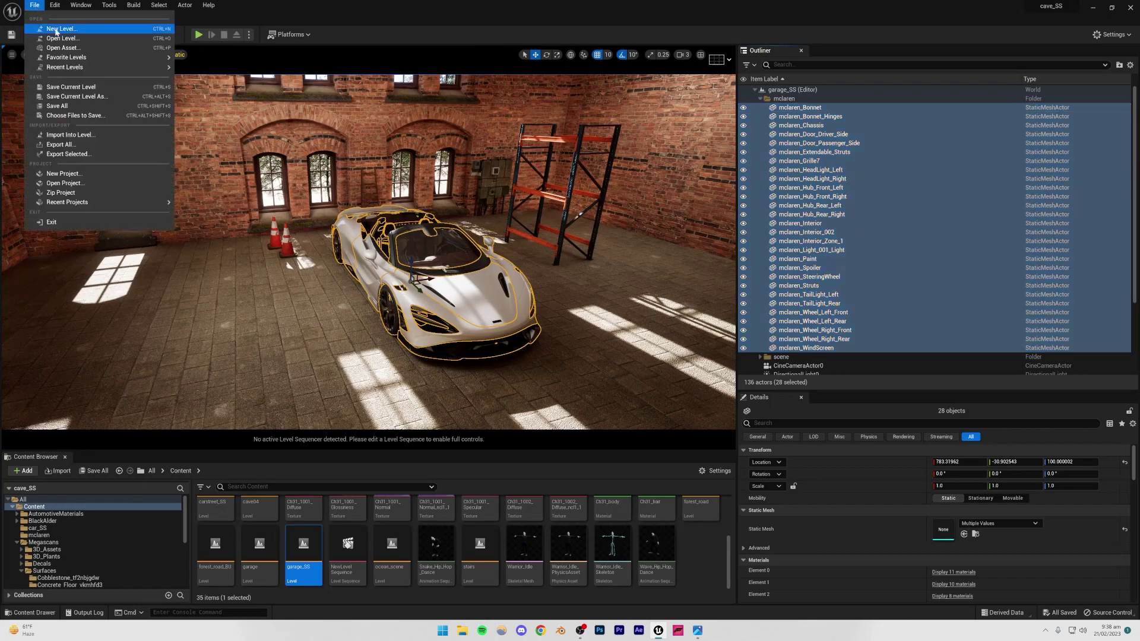
{"action": "left_click", "coordinate": [57, 34]}
{"action": "left_click", "coordinate": [627, 267]}
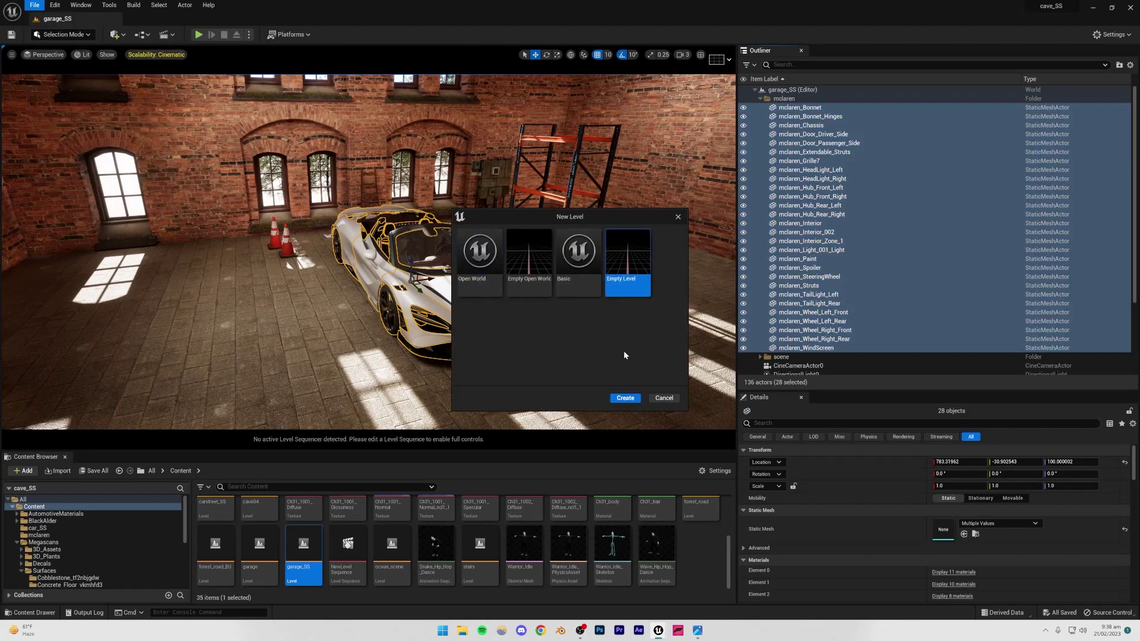
{"action": "left_click", "coordinate": [625, 398]}
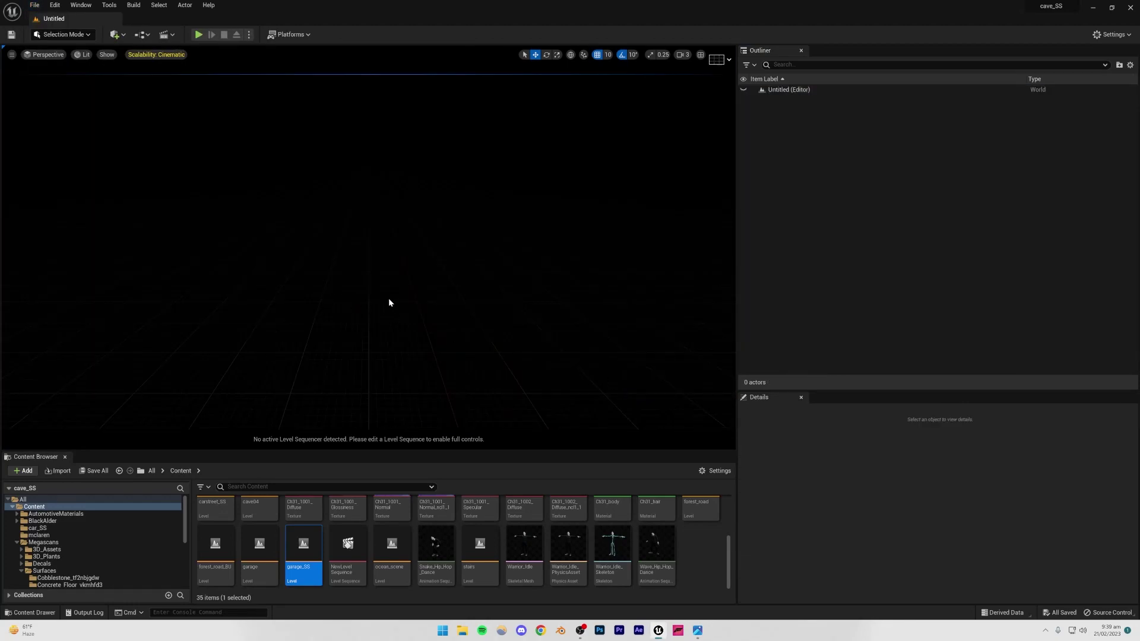
Save the new level as forestcarSS in the Content folder.
{"action": "key", "text": "ctrl+s"}
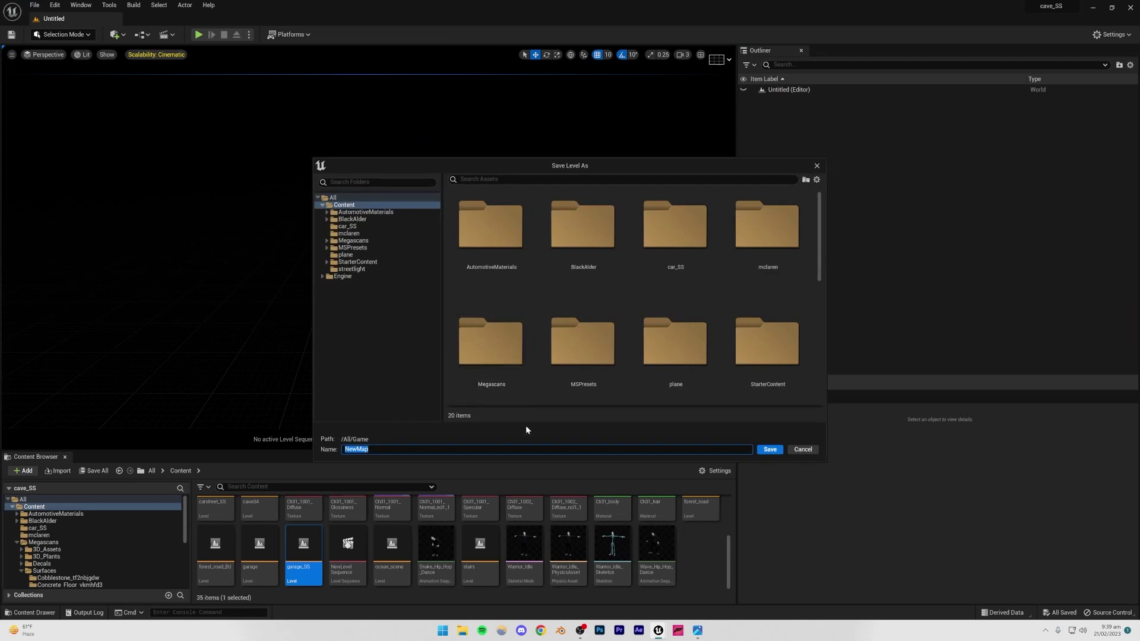
{"action": "type", "text": "forestcarSS"}
{"action": "key", "text": "Return"}
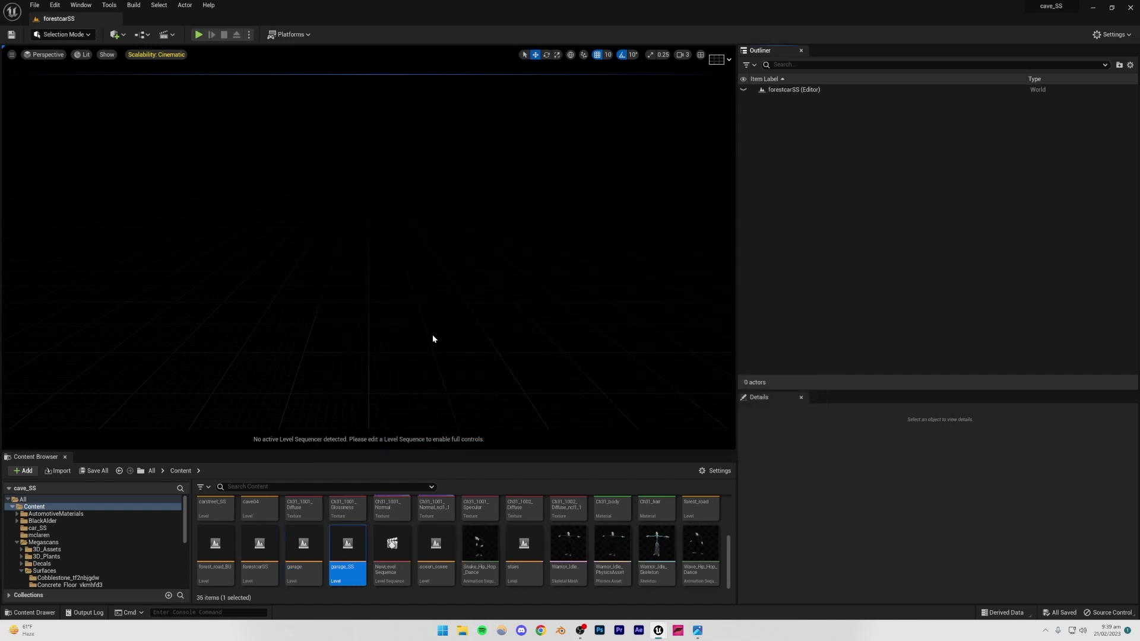
Create a landscape with the default settings and return to Selection mode.
{"action": "left_click", "coordinate": [85, 38]}
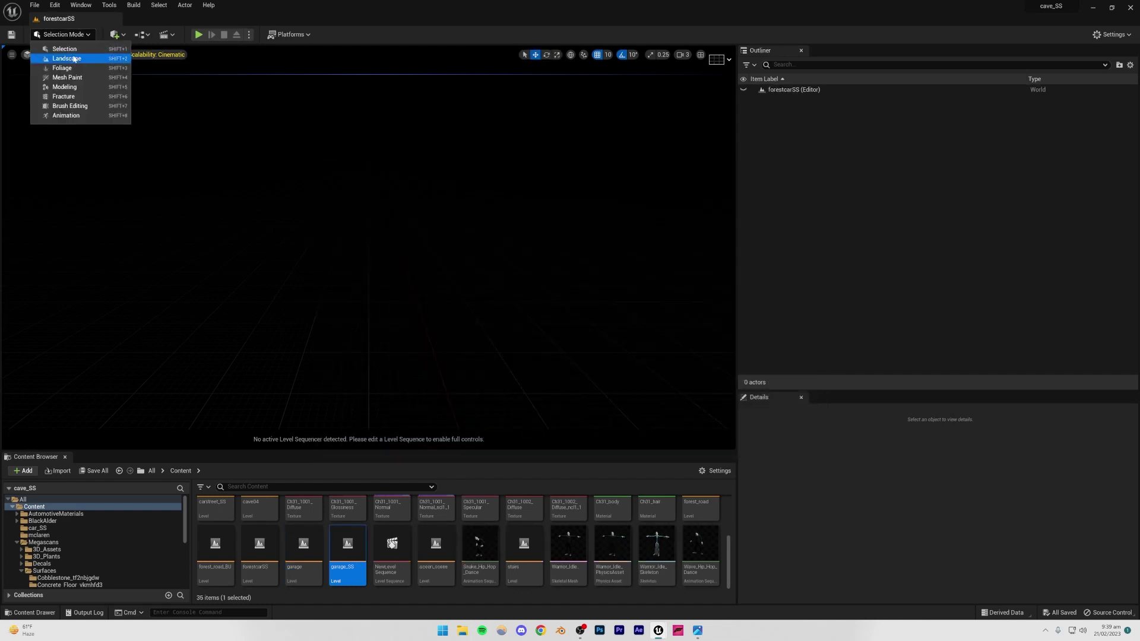
{"action": "left_click", "coordinate": [73, 60]}
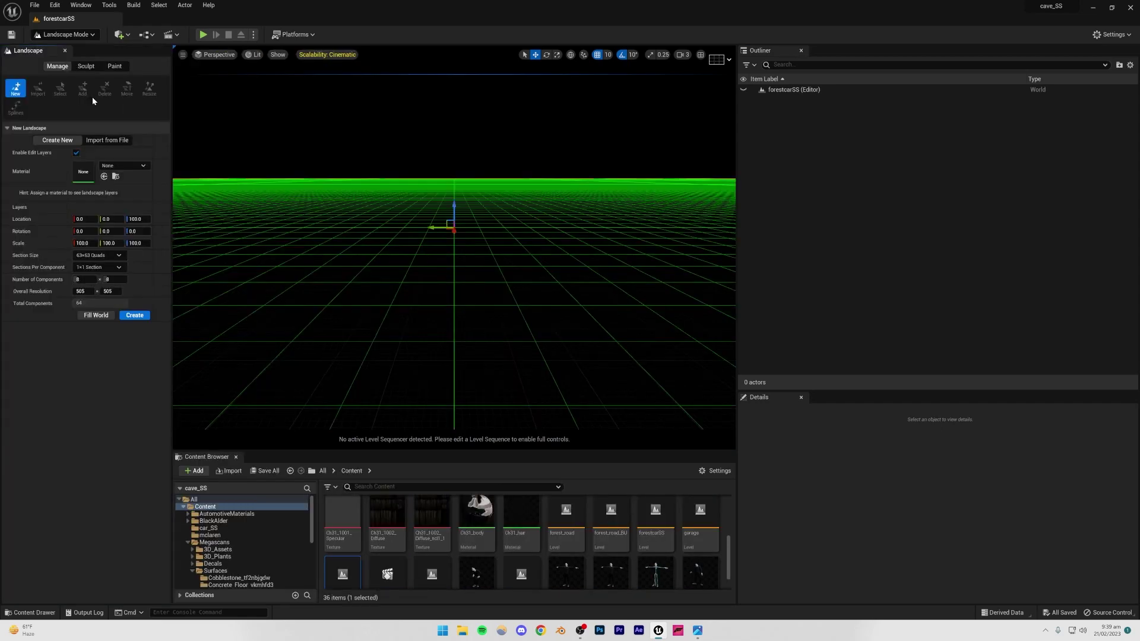
{"action": "left_click", "coordinate": [135, 315]}
{"action": "left_click", "coordinate": [64, 34]}
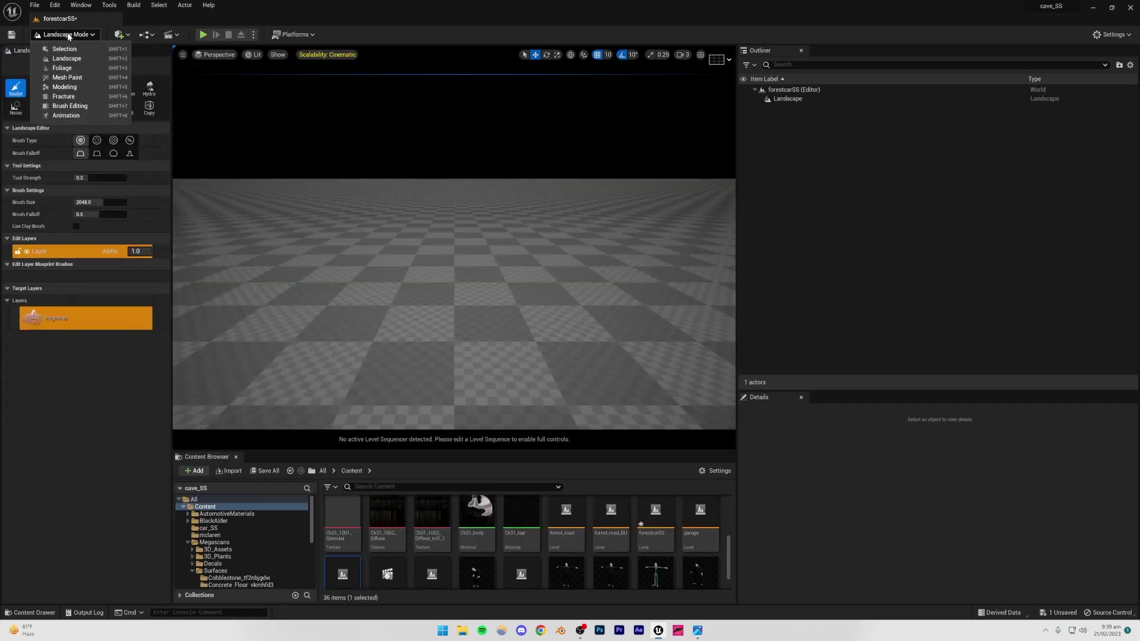
{"action": "left_click", "coordinate": [71, 49]}
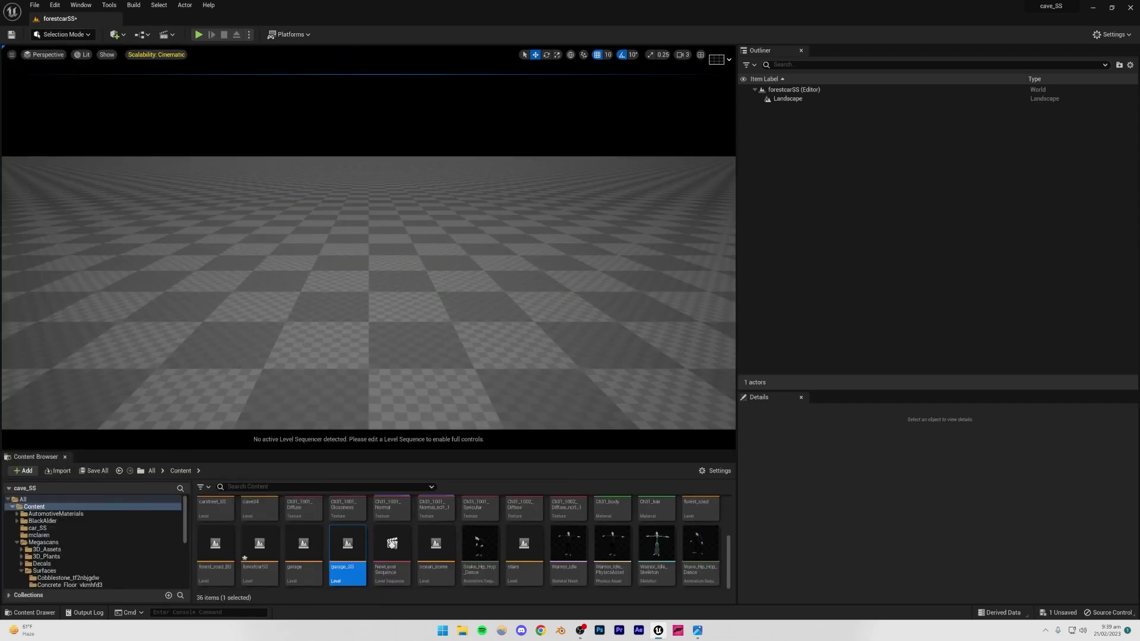
Paste the copied McLaren parts onto the landscape, view the car from the front and deselect it.
{"action": "left_click", "coordinate": [525, 284]}
{"action": "left_click", "coordinate": [356, 132]}
{"action": "key", "text": "ctrl+v"}
{"action": "scroll", "coordinate": [372, 222], "scroll_direction": "down", "scroll_amount": 3}
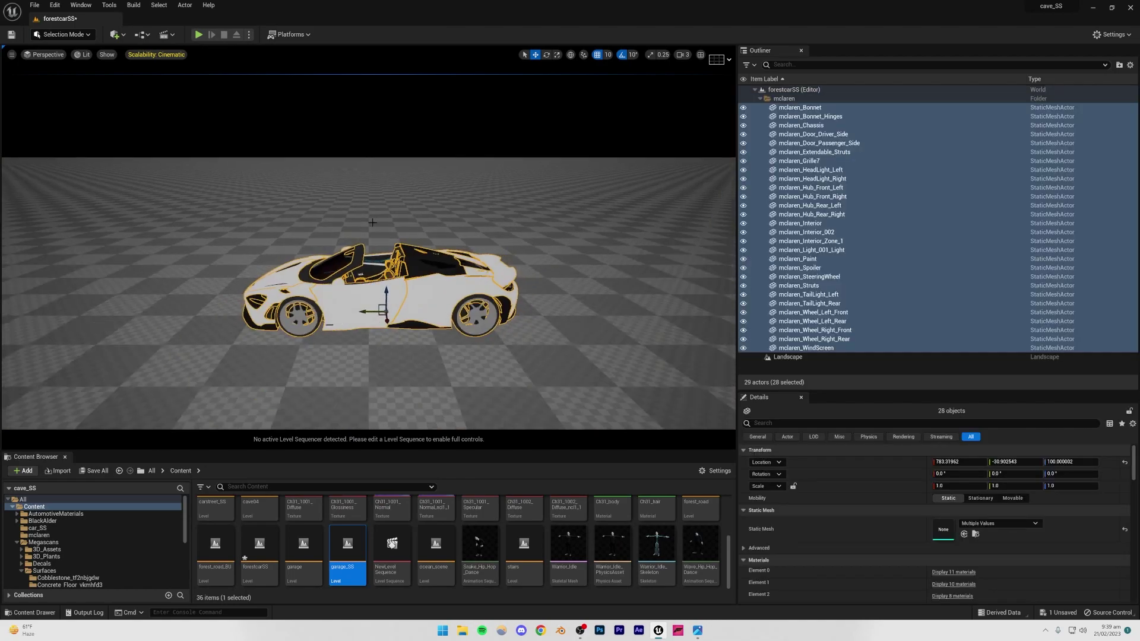
{"action": "right_click_drag", "start_coordinate": [367, 190], "coordinate": [475, 238]}
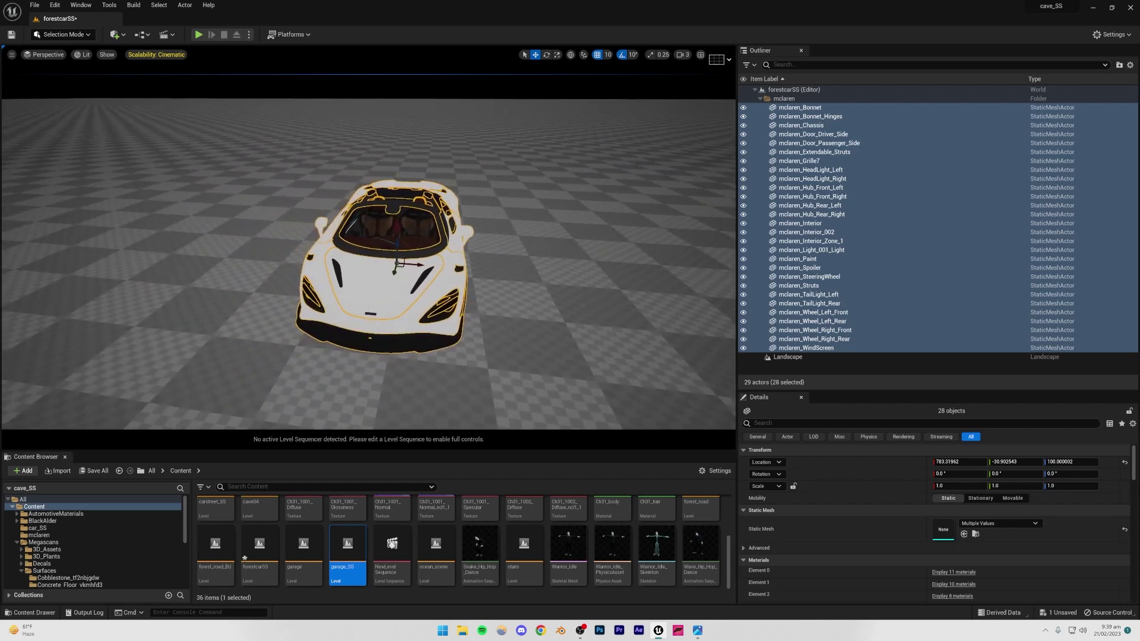
{"action": "left_click", "coordinate": [203, 67]}
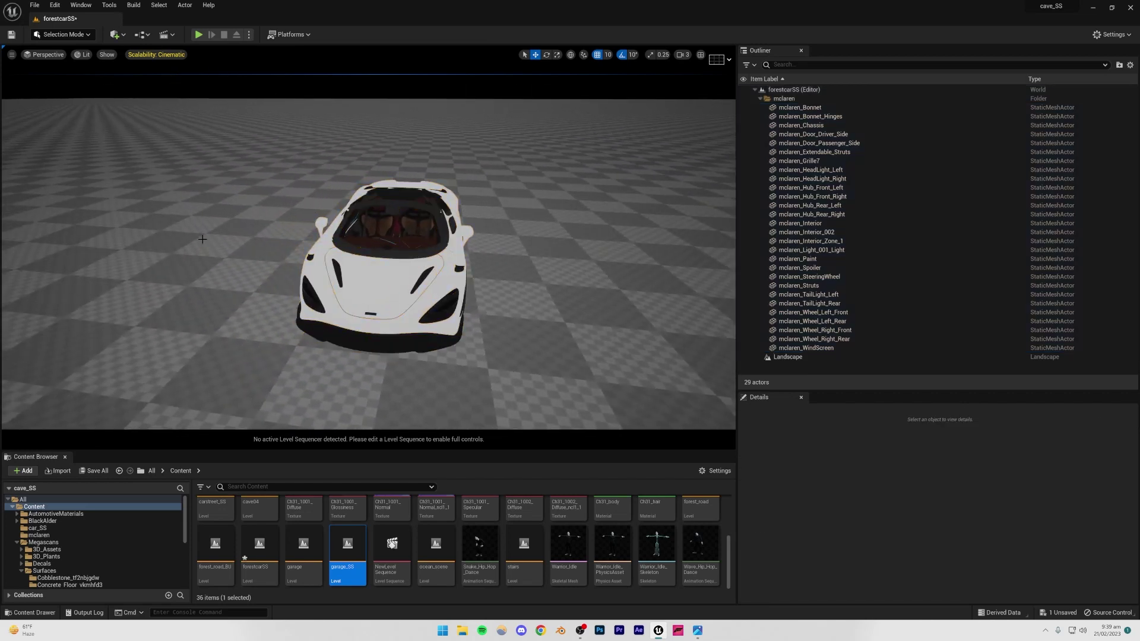
Add a sky light, atmospheric light, sky atmosphere, volumetric cloud and height fog with the Env. Light Mixer.
{"action": "left_click", "coordinate": [81, 5]}
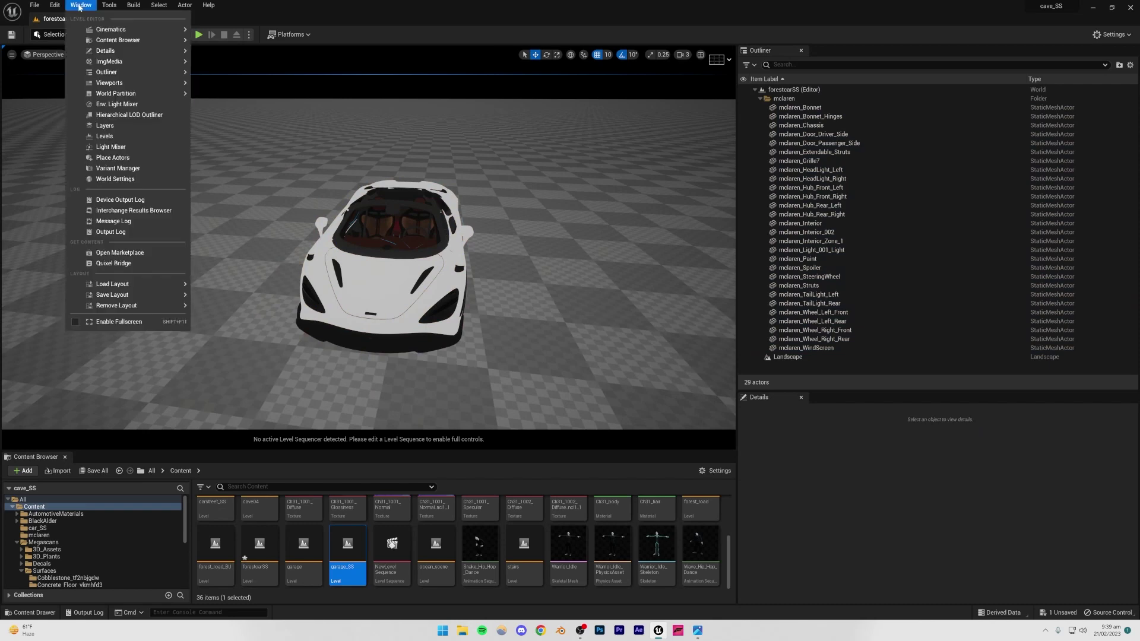
{"action": "left_click", "coordinate": [114, 104]}
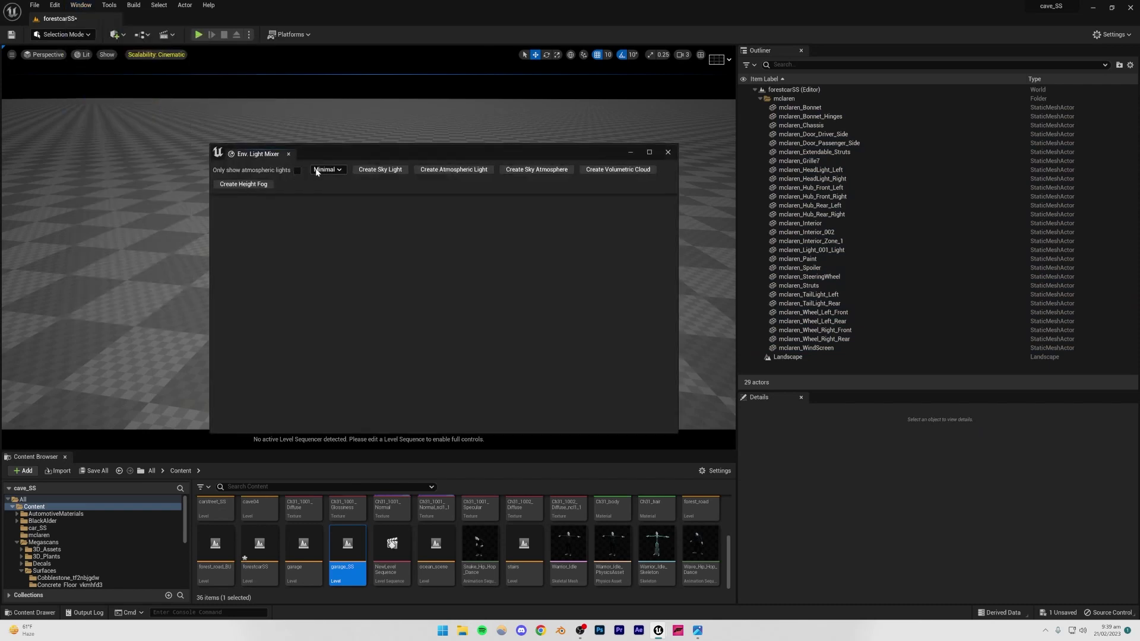
{"action": "left_click", "coordinate": [379, 170]}
{"action": "left_click", "coordinate": [375, 171]}
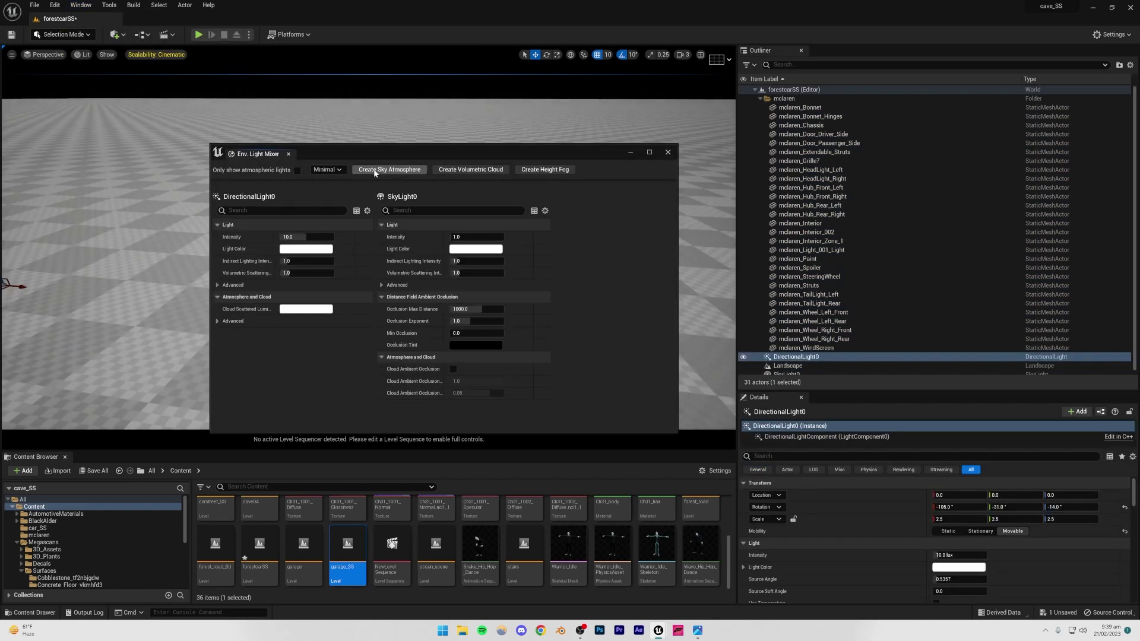
{"action": "left_click", "coordinate": [375, 171]}
{"action": "left_click", "coordinate": [375, 171]}
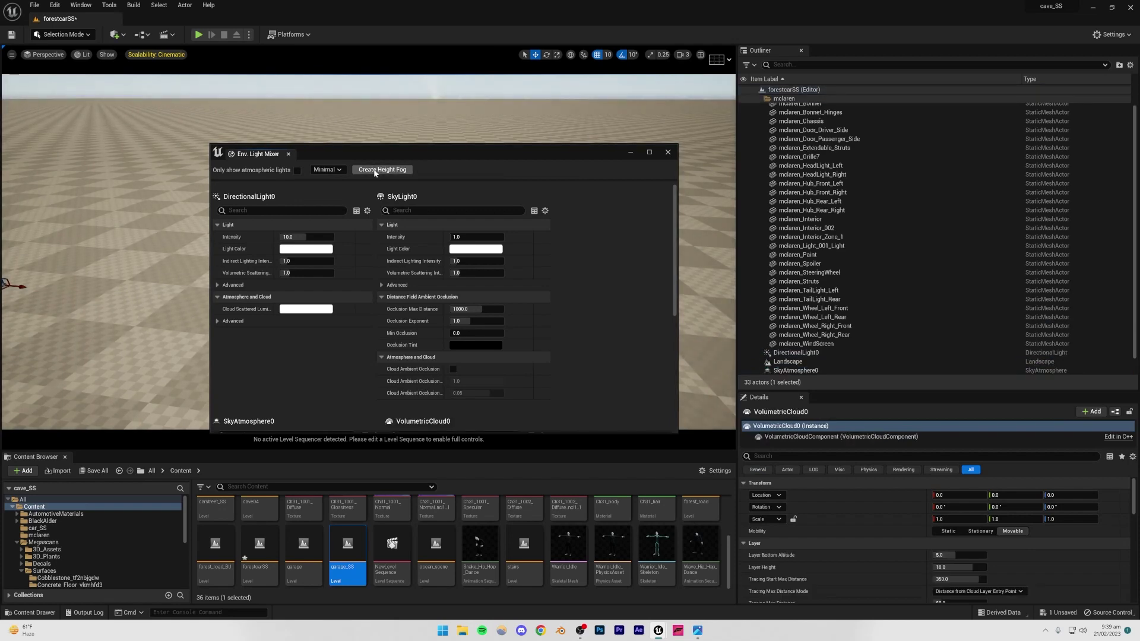
{"action": "left_click", "coordinate": [375, 171]}
{"action": "left_click", "coordinate": [668, 153]}
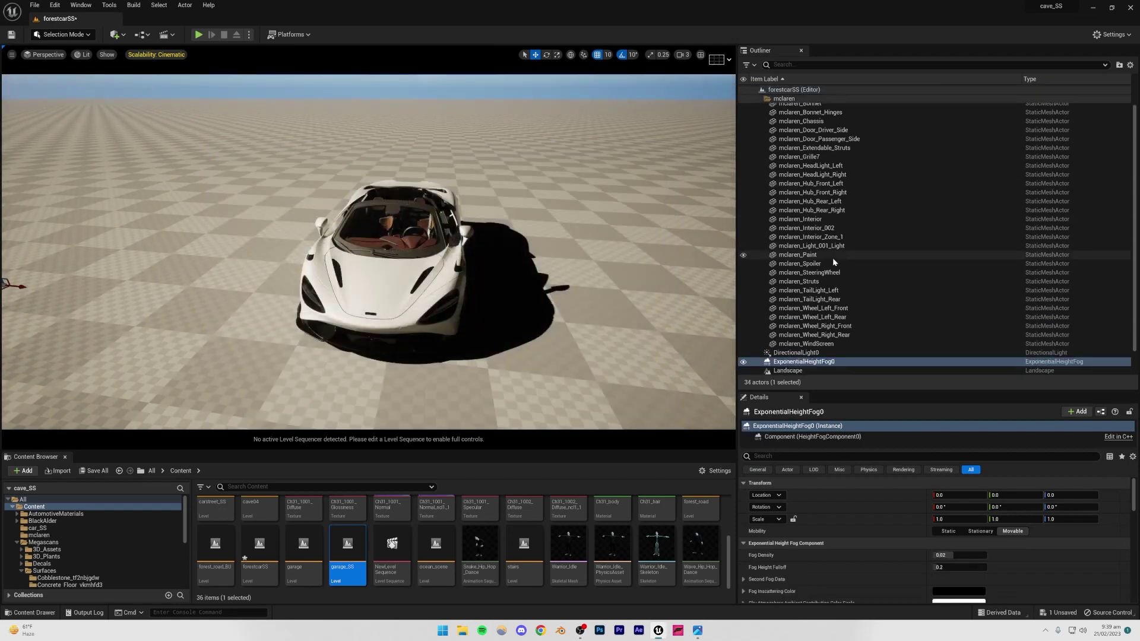
Enable Real Time Capture on the sky light and frame the car in a front three-quarter view.
{"action": "scroll", "coordinate": [832, 258], "scroll_direction": "down", "scroll_amount": 1}
{"action": "left_click", "coordinate": [787, 362]}
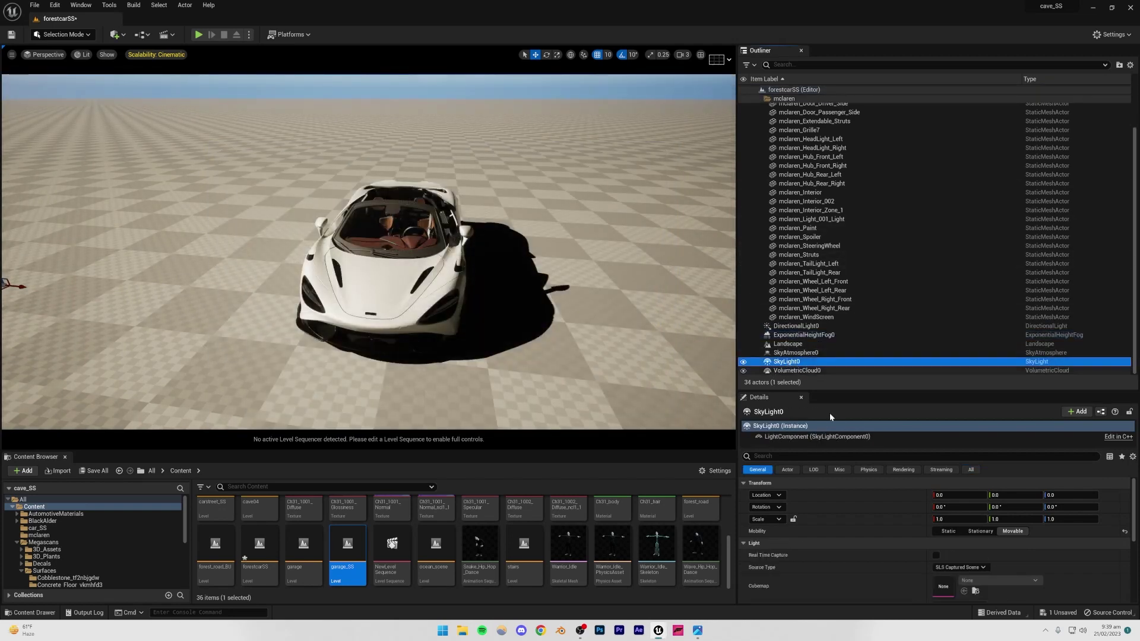
{"action": "left_click", "coordinate": [936, 555]}
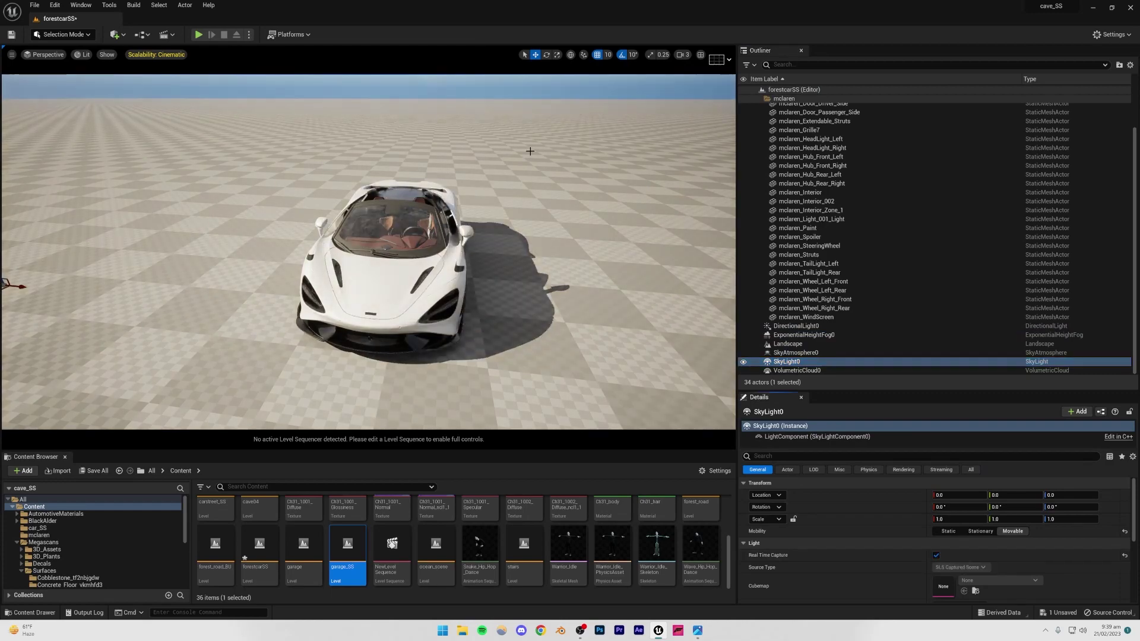
{"action": "left_click", "coordinate": [378, 89]}
{"action": "right_click_drag", "start_coordinate": [378, 89], "coordinate": [357, 52]}
{"action": "right_click_drag", "start_coordinate": [368, 250], "coordinate": [214, 256]}
{"action": "right_click_drag", "start_coordinate": [507, 372], "coordinate": [508, 328]}
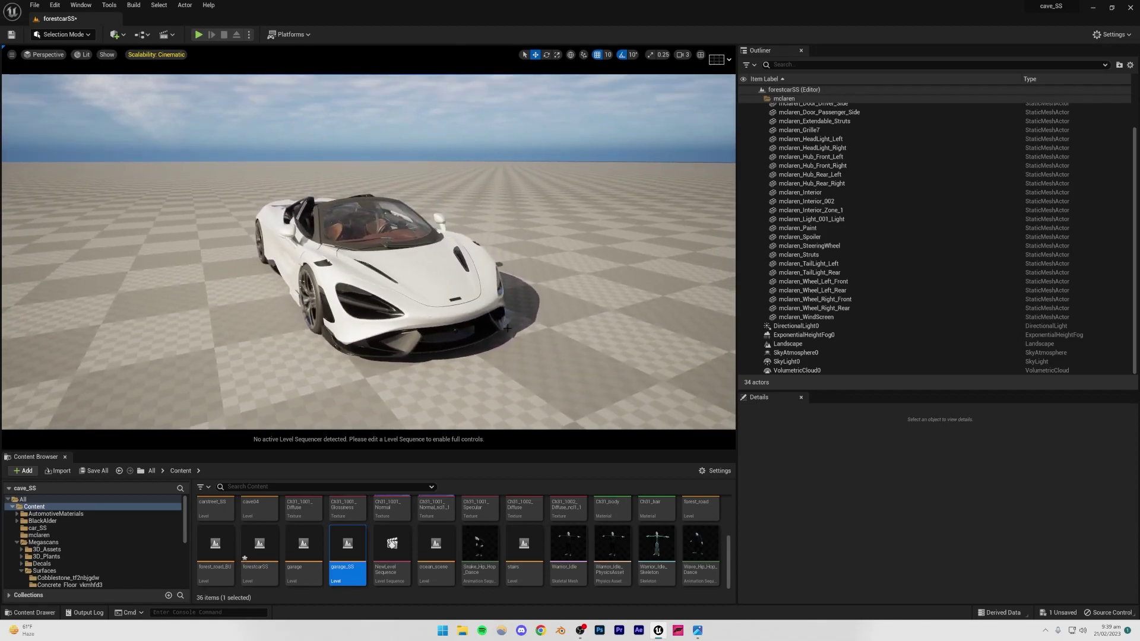
Examine the forest car reference picture in the image viewer and return to Unreal Engine.
{"action": "left_click", "coordinate": [697, 630]}
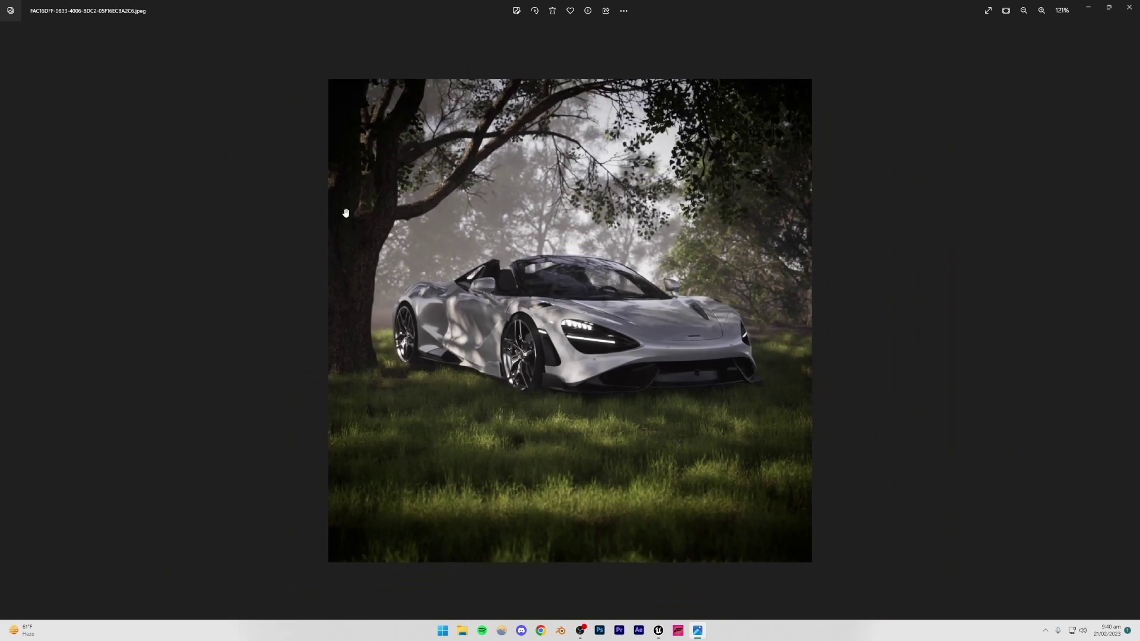
{"action": "scroll", "coordinate": [680, 364], "scroll_direction": "down", "scroll_amount": 2}
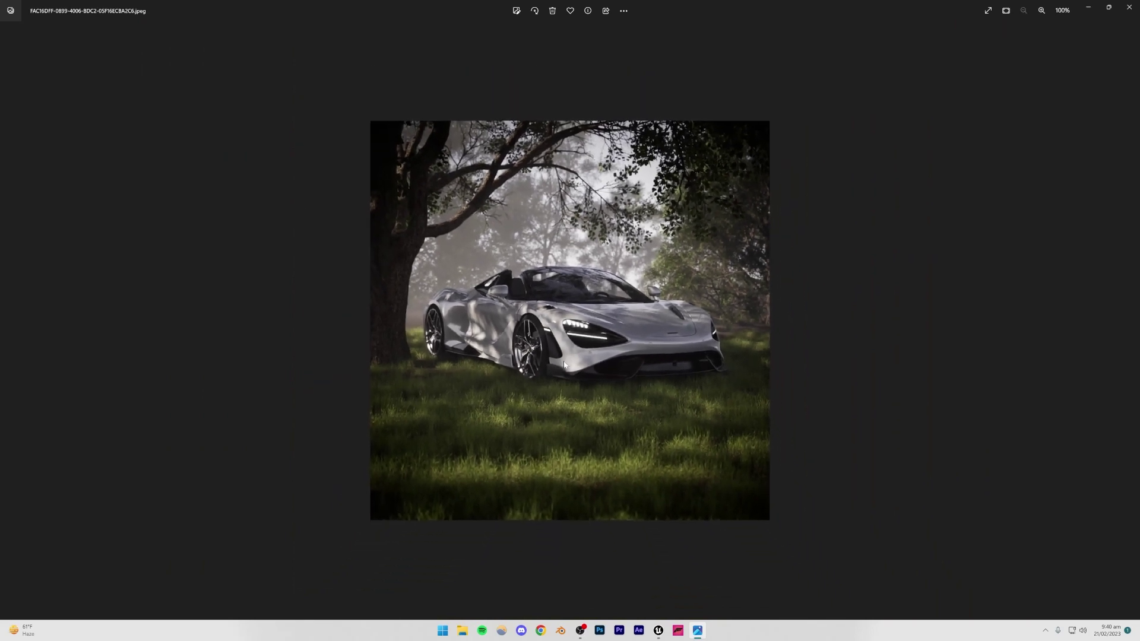
{"action": "mouse_move", "coordinate": [657, 633]}
{"action": "left_click", "coordinate": [657, 633]}
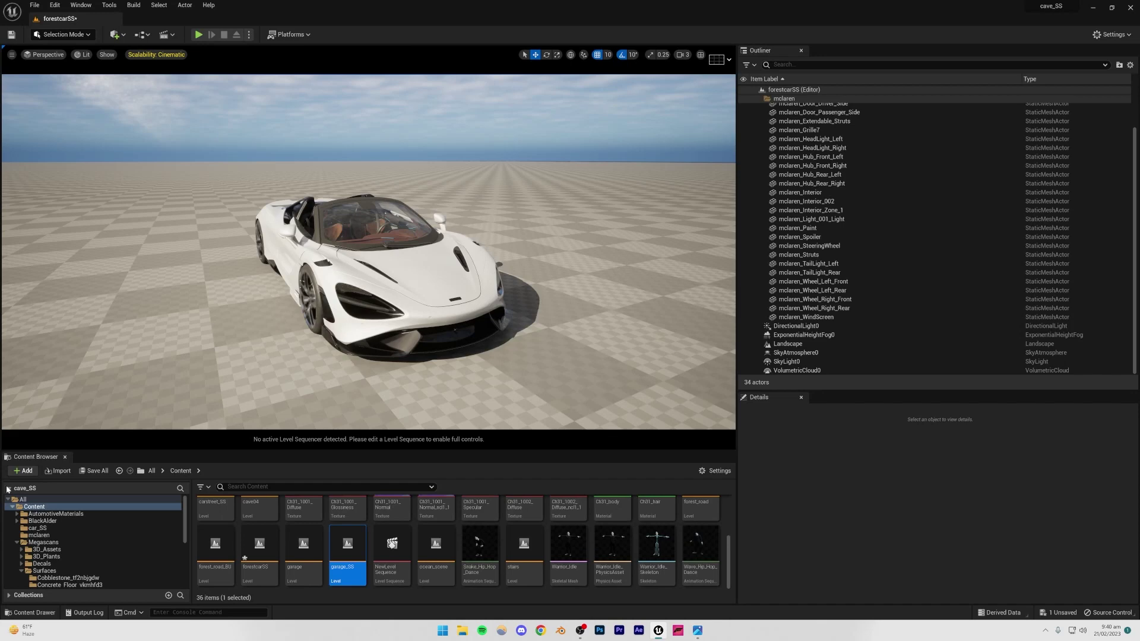
Open Quixel Bridge for adding content and browse to the Grass category of 3D Plants.
{"action": "left_click", "coordinate": [23, 471]}
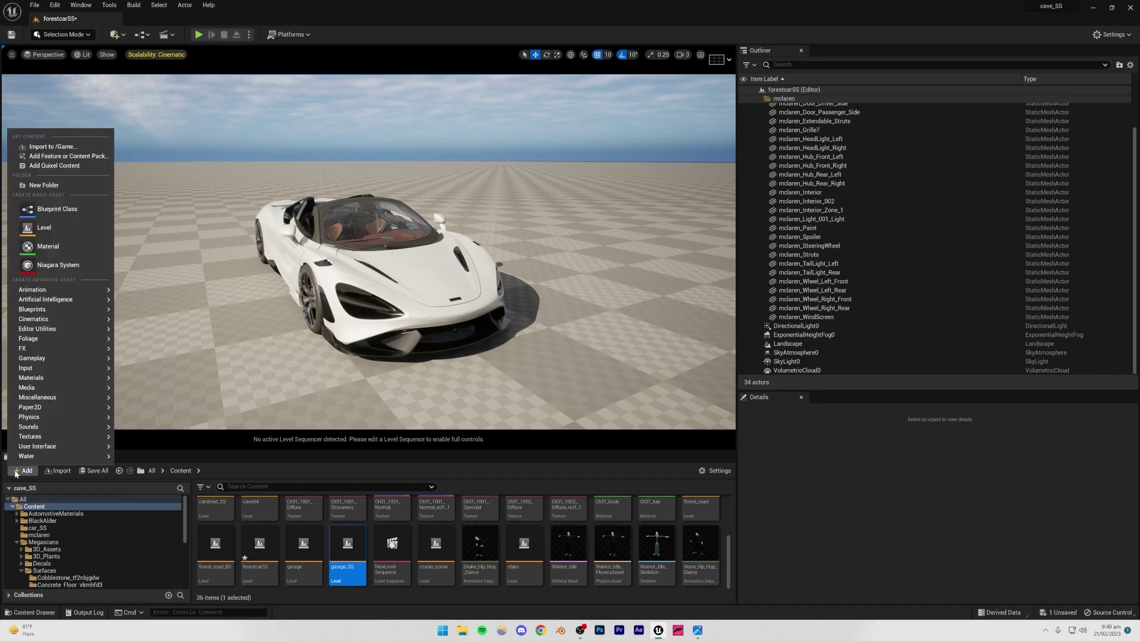
{"action": "left_click", "coordinate": [58, 167]}
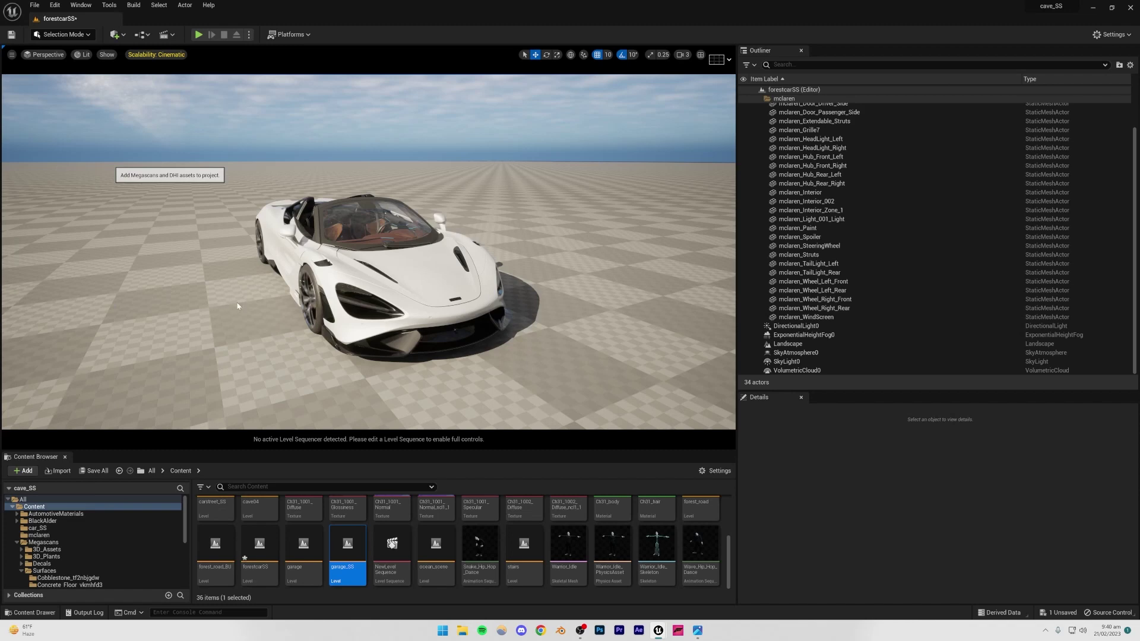
{"action": "mouse_move", "coordinate": [343, 263]}
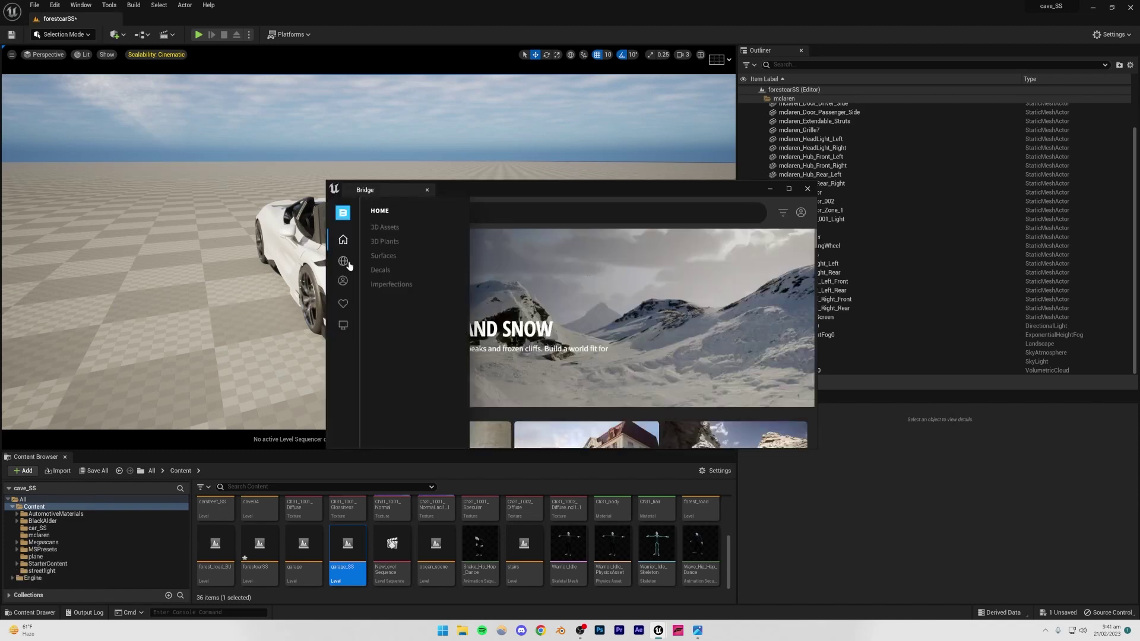
{"action": "left_click", "coordinate": [341, 260]}
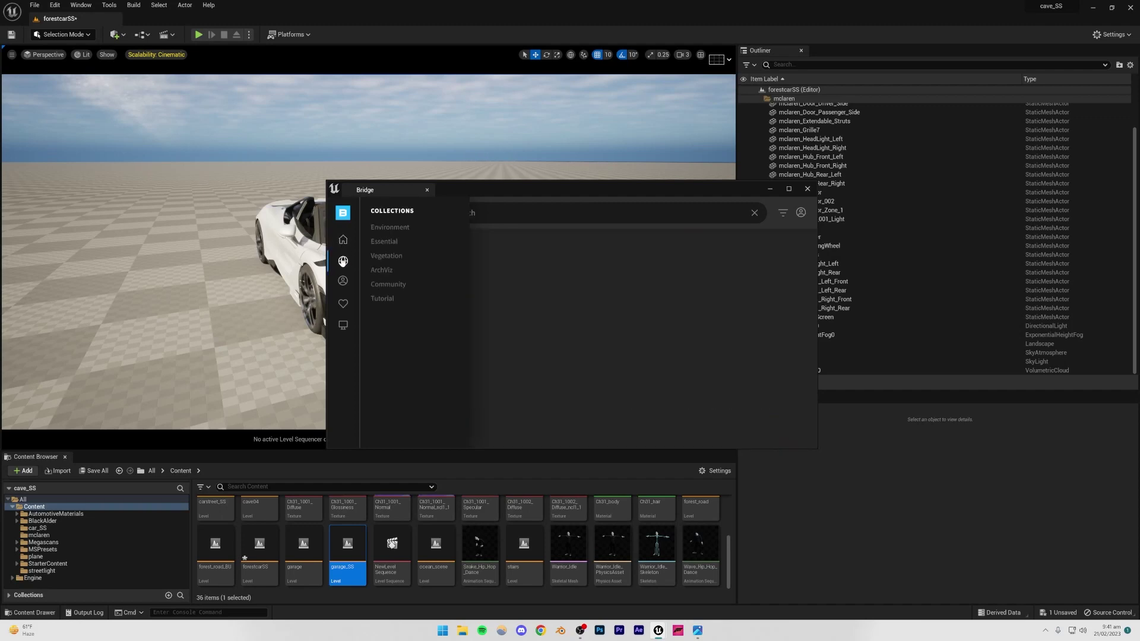
{"action": "left_click", "coordinate": [342, 241]}
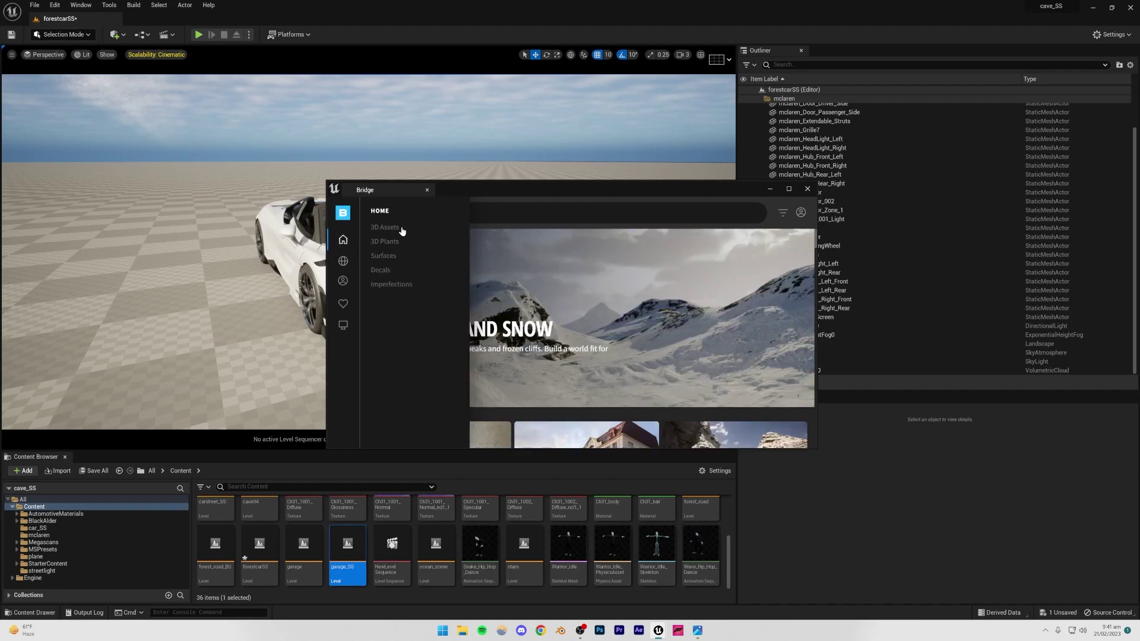
{"action": "left_click", "coordinate": [383, 242]}
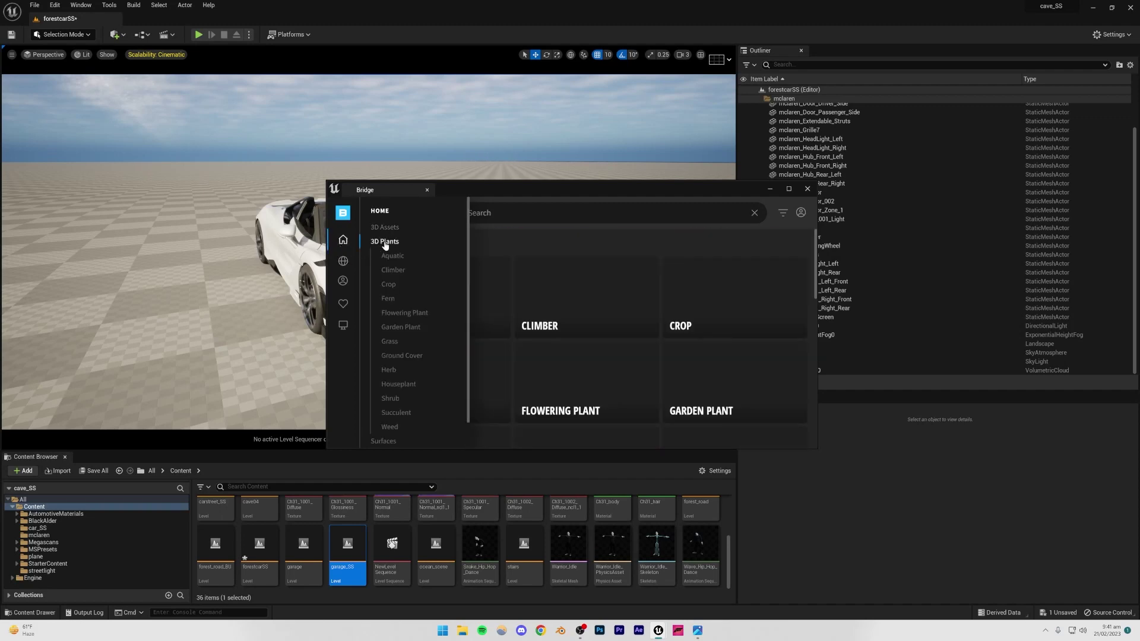
{"action": "left_click", "coordinate": [388, 342]}
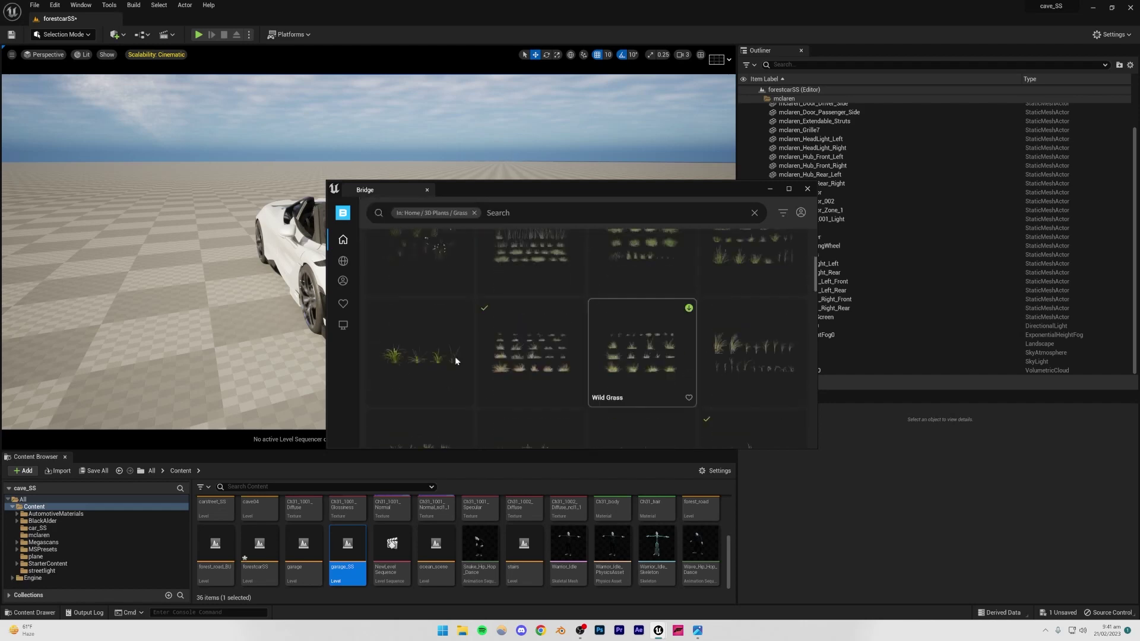
Compare the previews of the Kikuyu Grass and Wild Grass assets.
{"action": "left_click", "coordinate": [638, 326]}
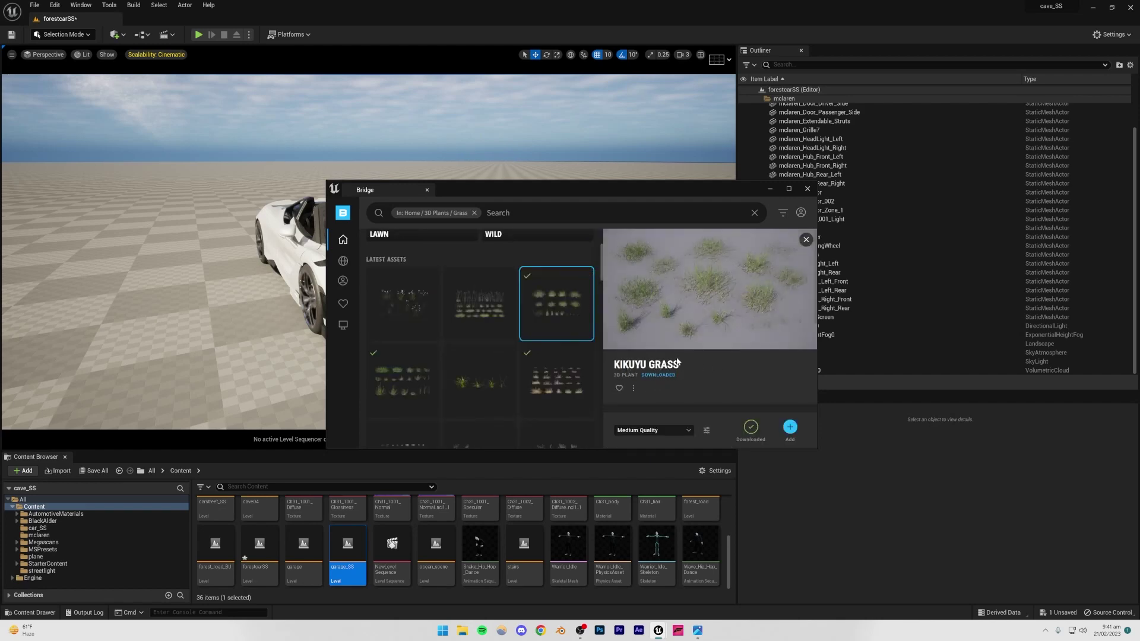
{"action": "left_click", "coordinate": [402, 379]}
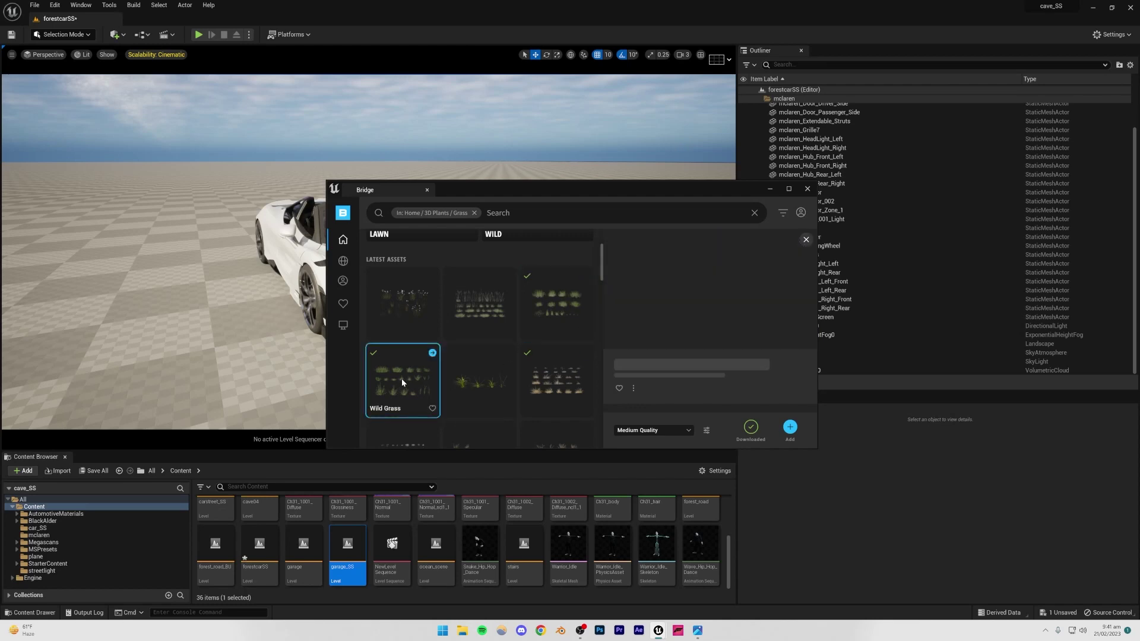
{"action": "scroll", "coordinate": [537, 362], "scroll_direction": "down", "scroll_amount": 2}
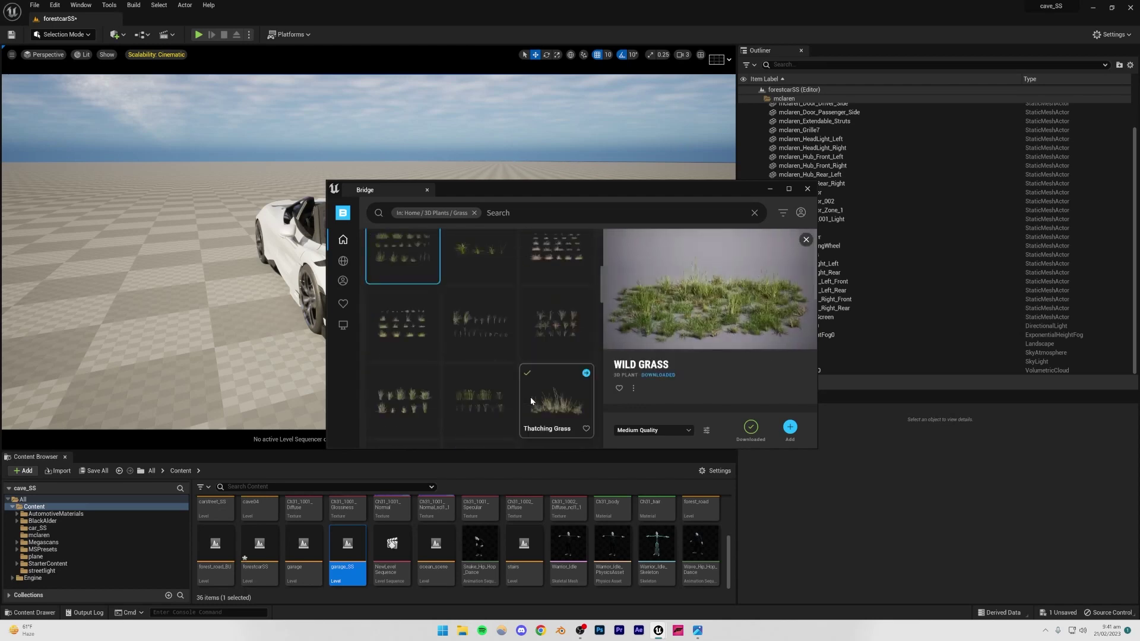
{"action": "scroll", "coordinate": [537, 385], "scroll_direction": "down", "scroll_amount": 1}
{"action": "scroll", "coordinate": [535, 362], "scroll_direction": "up", "scroll_amount": 3}
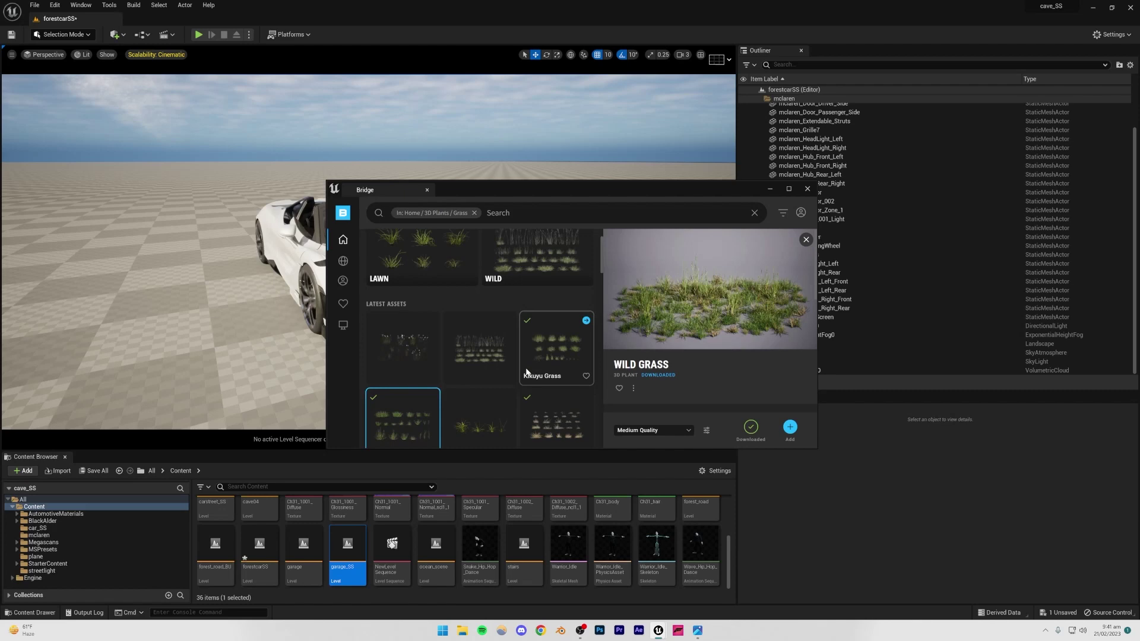
{"action": "left_click", "coordinate": [556, 350]}
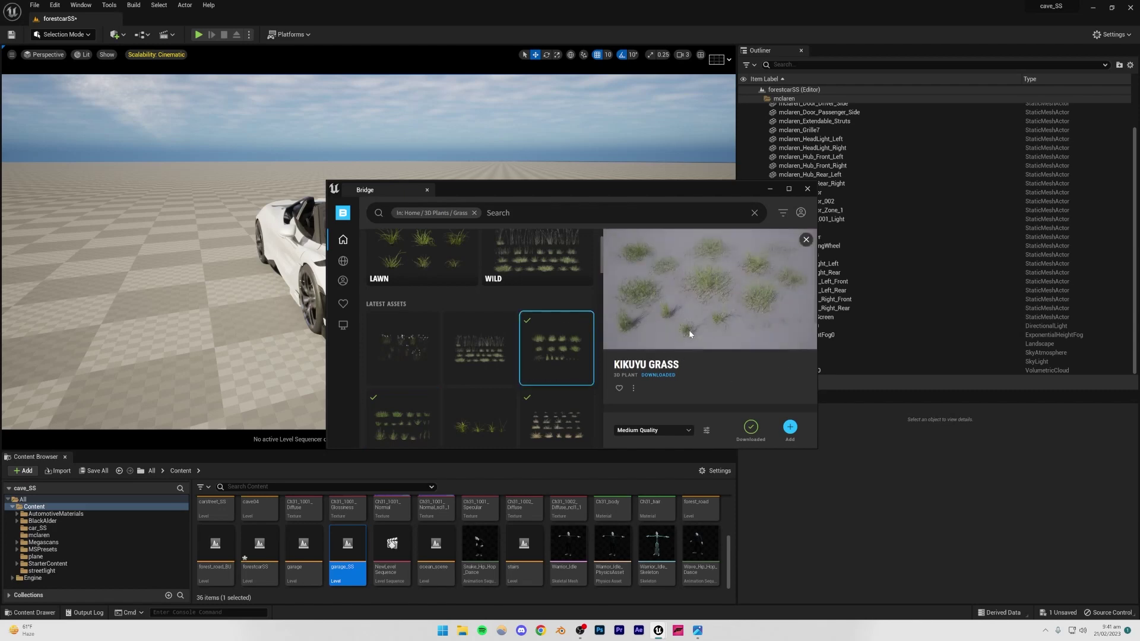
{"action": "scroll", "coordinate": [506, 374], "scroll_direction": "down", "scroll_amount": 2}
{"action": "scroll", "coordinate": [506, 374], "scroll_direction": "up", "scroll_amount": 2}
Add Kikuyu Grass to the project at Medium Quality and minimize the Bridge window.
{"action": "left_click", "coordinate": [672, 431]}
{"action": "left_click", "coordinate": [641, 402]}
{"action": "left_click", "coordinate": [789, 426]}
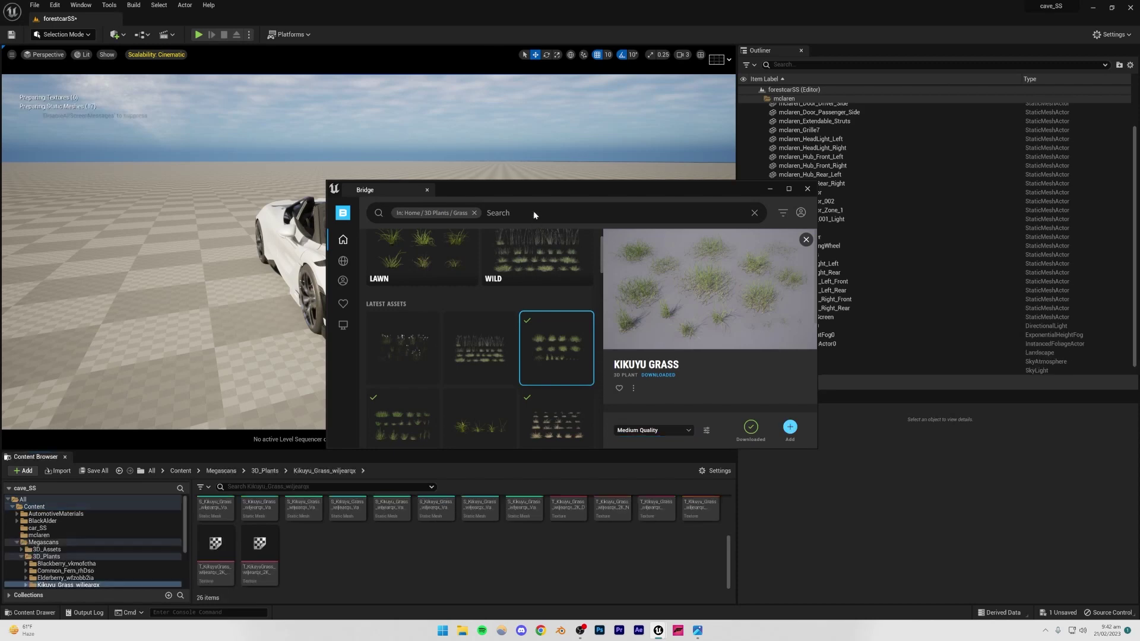
{"action": "left_click_drag", "start_coordinate": [533, 212], "coordinate": [831, 223]}
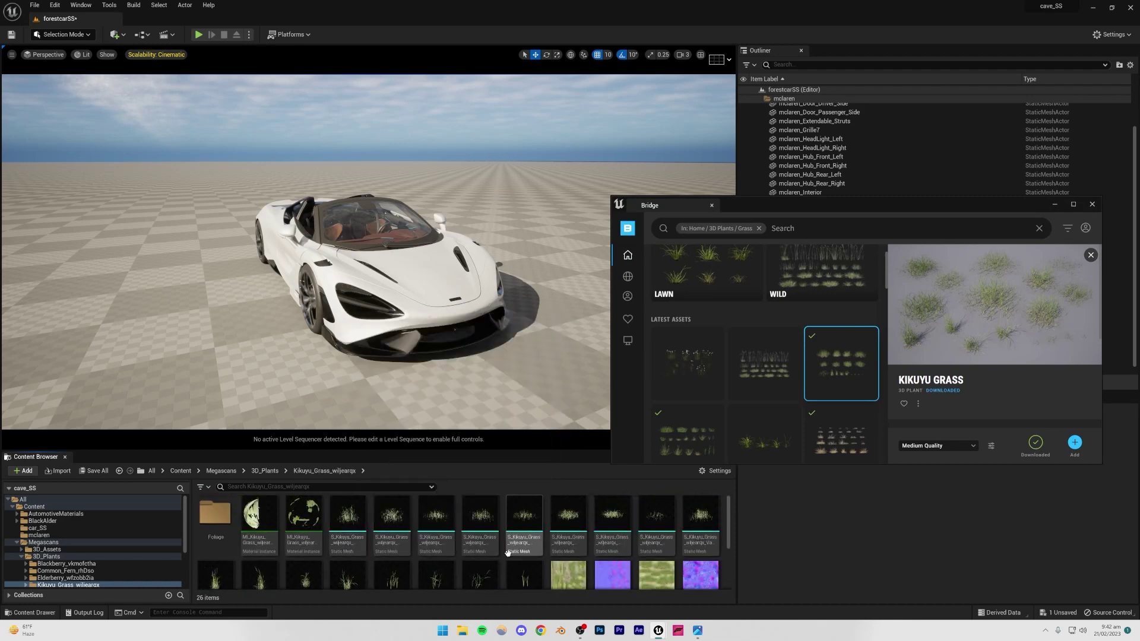
{"action": "left_click", "coordinate": [1055, 204]}
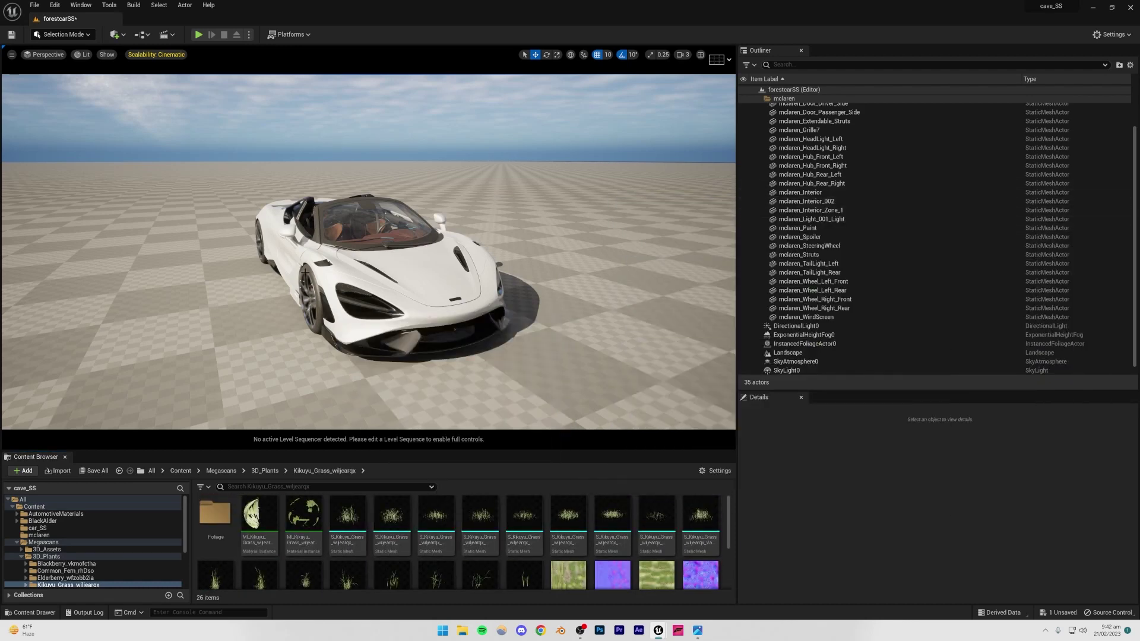
Switch to Foliage mode and remove all the foliage types already in the palette.
{"action": "left_click", "coordinate": [63, 34]}
{"action": "left_click", "coordinate": [63, 68]}
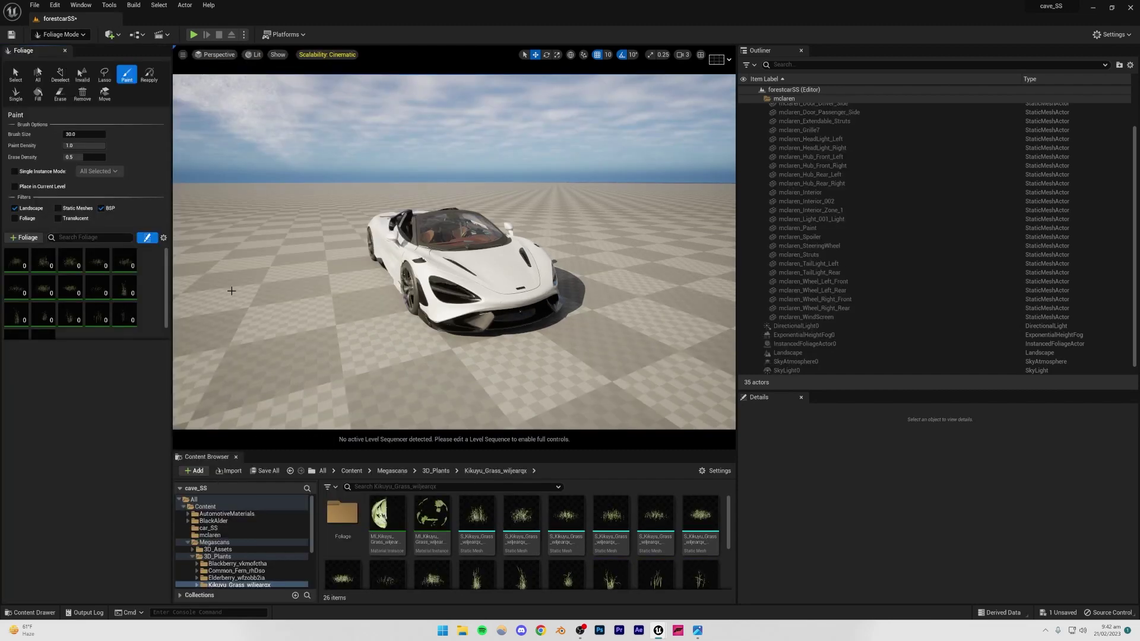
{"action": "left_click", "coordinate": [67, 318]}
{"action": "key", "text": "ctrl+a"}
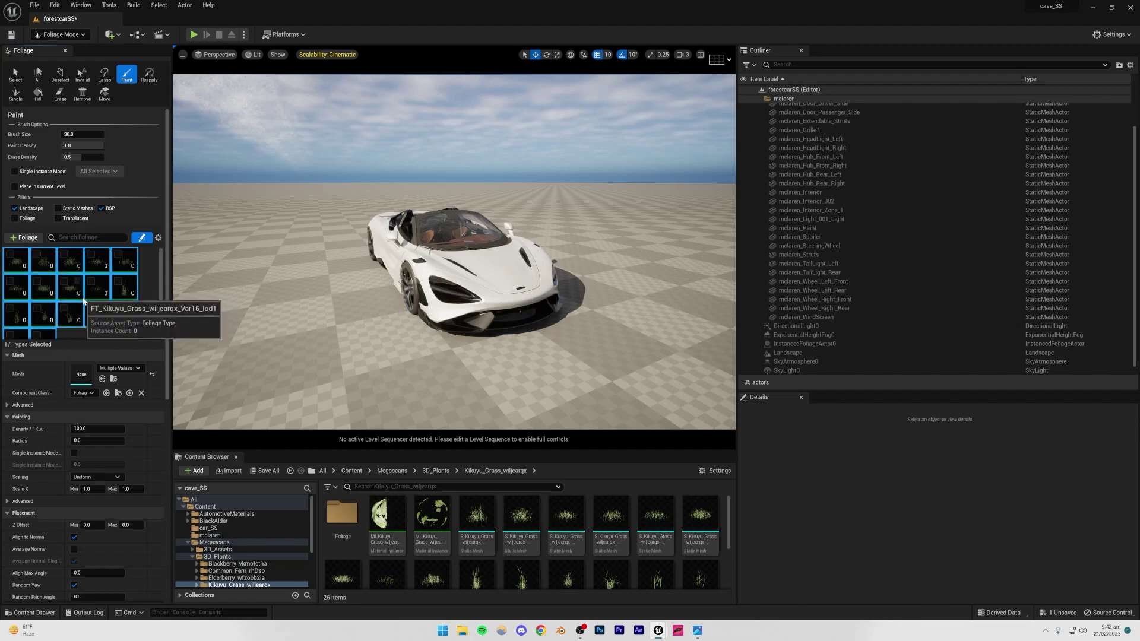
{"action": "key", "text": "Delete"}
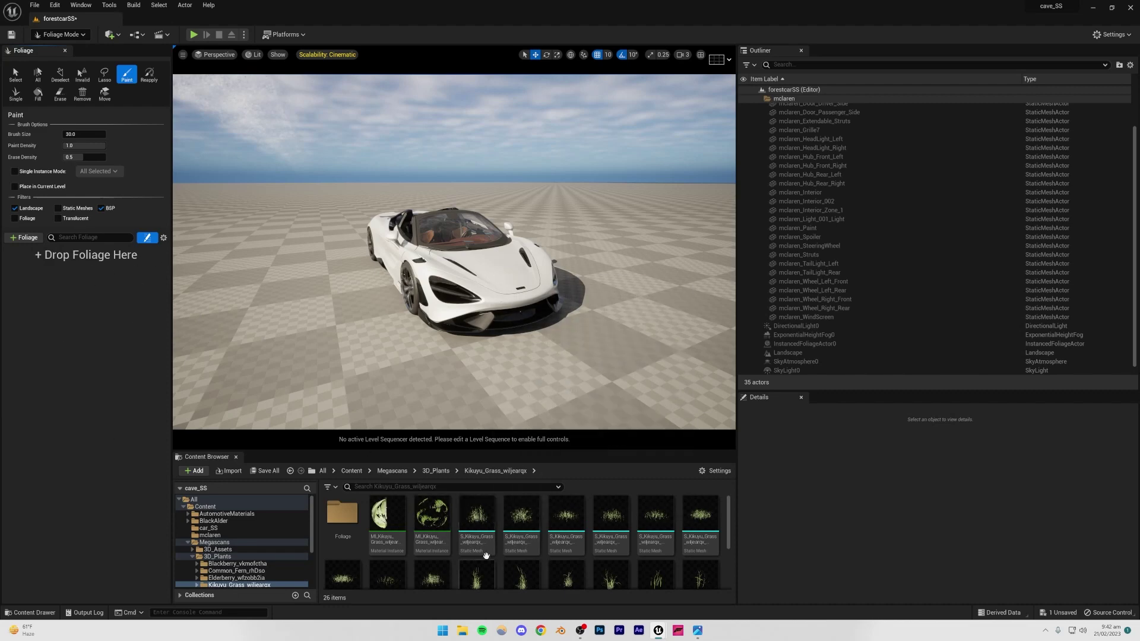
Add all 17 Kikuyu Grass static meshes from the project folder to the foliage palette.
{"action": "left_click", "coordinate": [485, 555]}
{"action": "scroll", "coordinate": [484, 546], "scroll_direction": "down", "scroll_amount": 1}
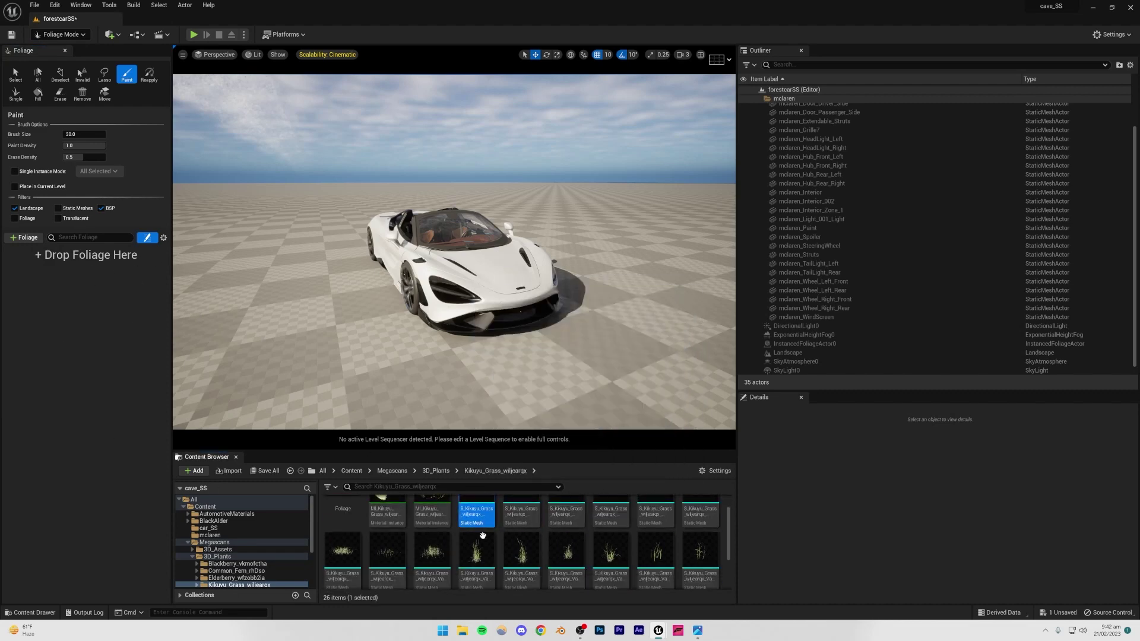
{"action": "scroll", "coordinate": [483, 536], "scroll_direction": "down", "scroll_amount": 1}
{"action": "left_click", "coordinate": [392, 555], "text": "shift"}
{"action": "scroll", "coordinate": [393, 556], "scroll_direction": "up", "scroll_amount": 1}
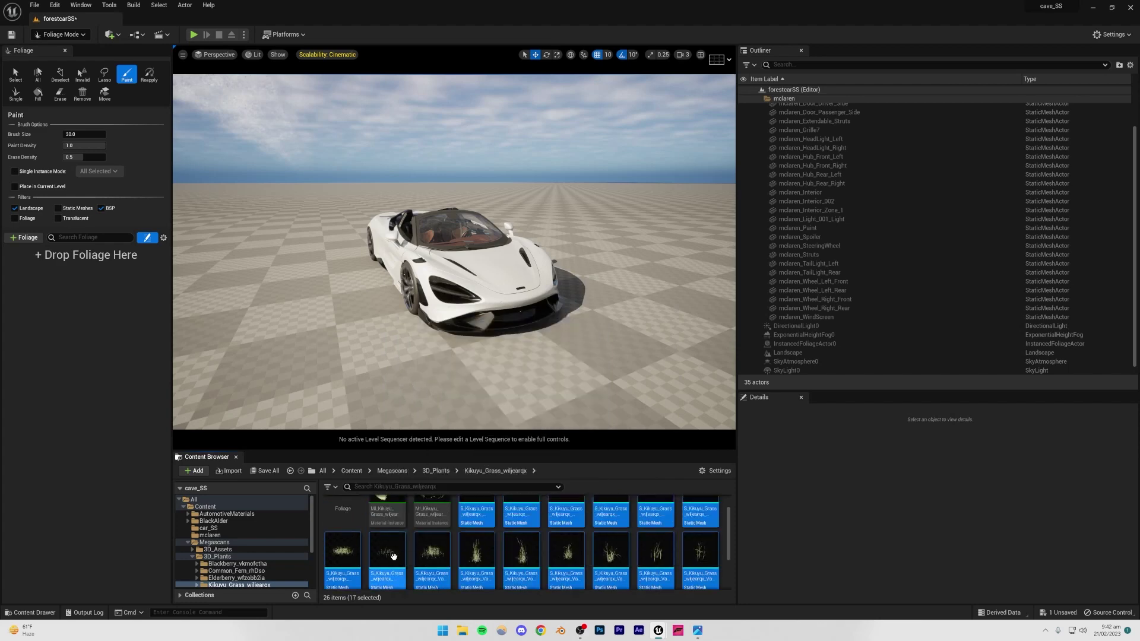
{"action": "scroll", "coordinate": [368, 566], "scroll_direction": "up", "scroll_amount": 1}
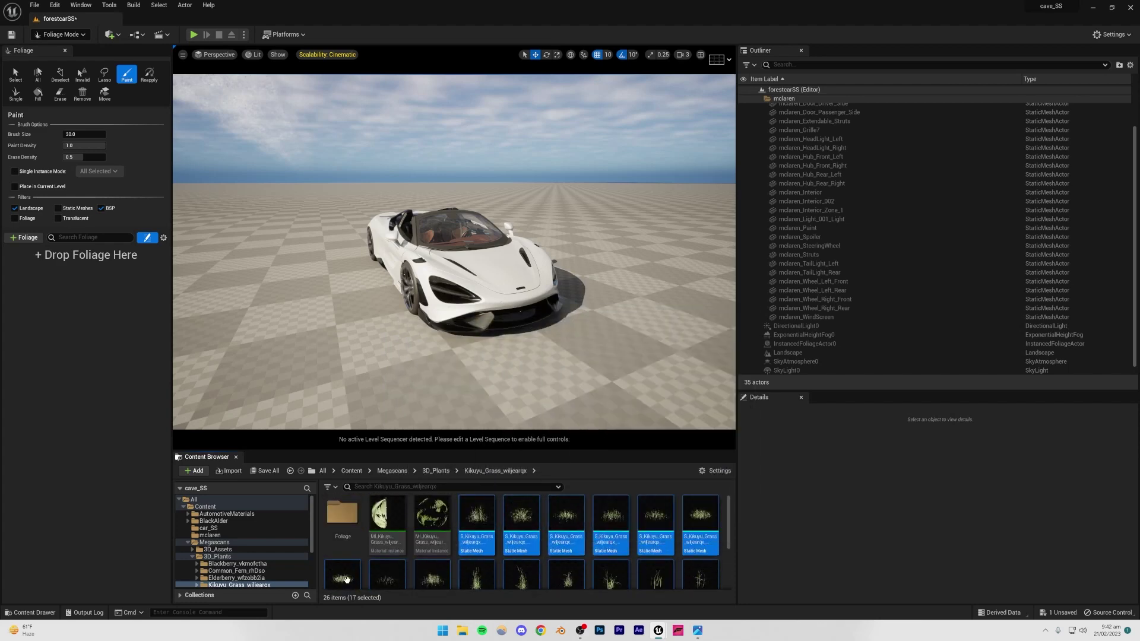
{"action": "left_click_drag", "start_coordinate": [347, 579], "coordinate": [87, 280]}
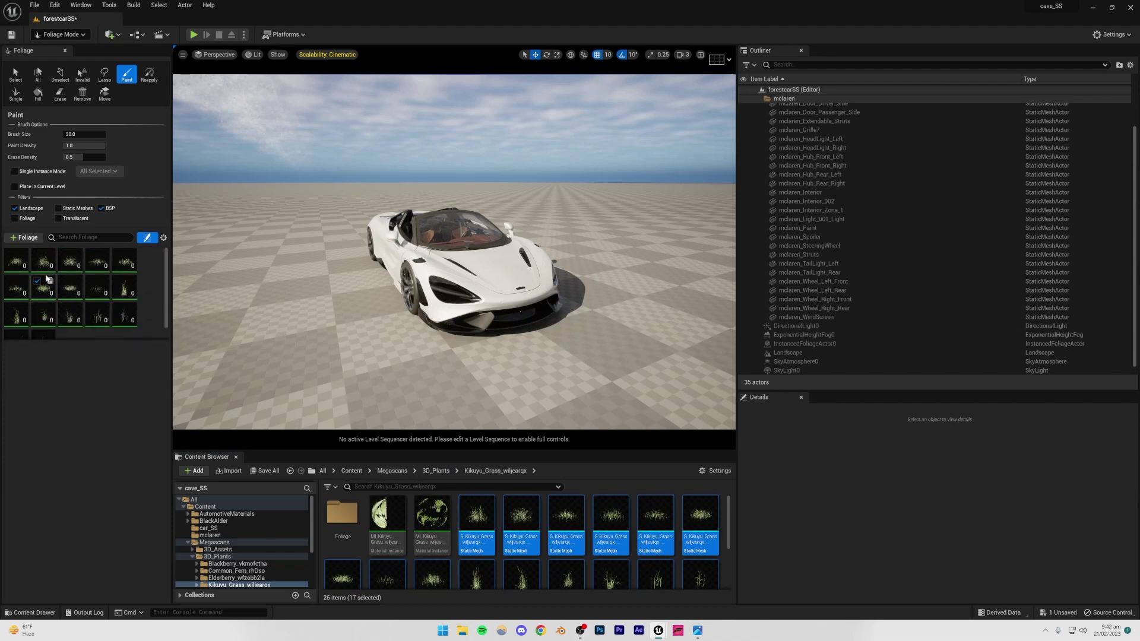
Enable all the Kikuyu Grass foliage types and paint a test patch of grass beside the McLaren.
{"action": "left_click", "coordinate": [71, 316]}
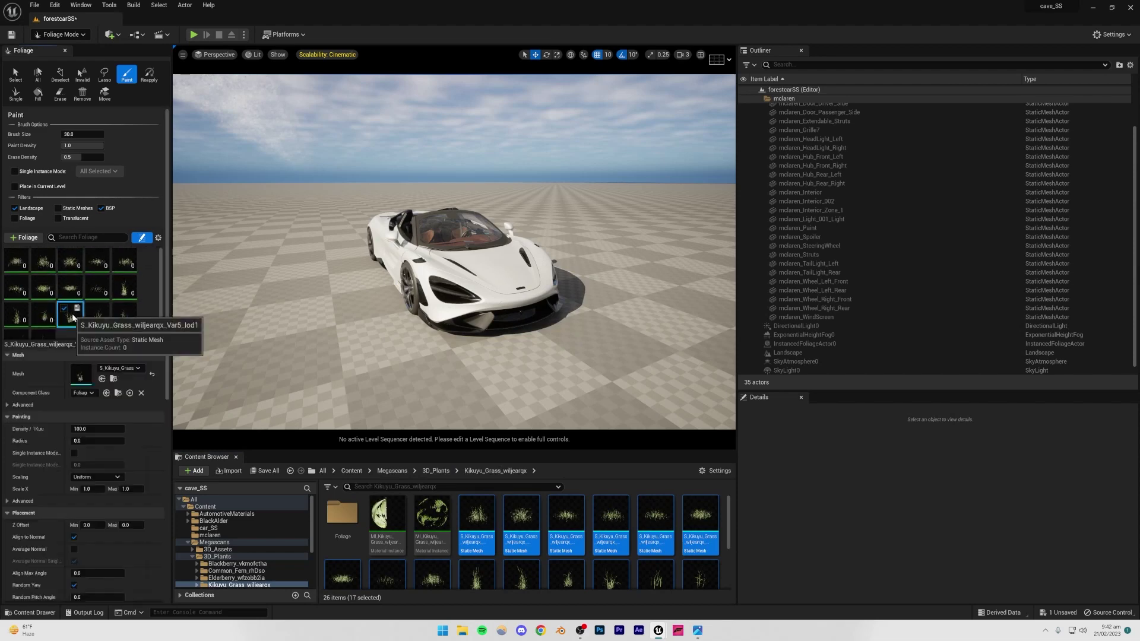
{"action": "key", "text": "ctrl+a"}
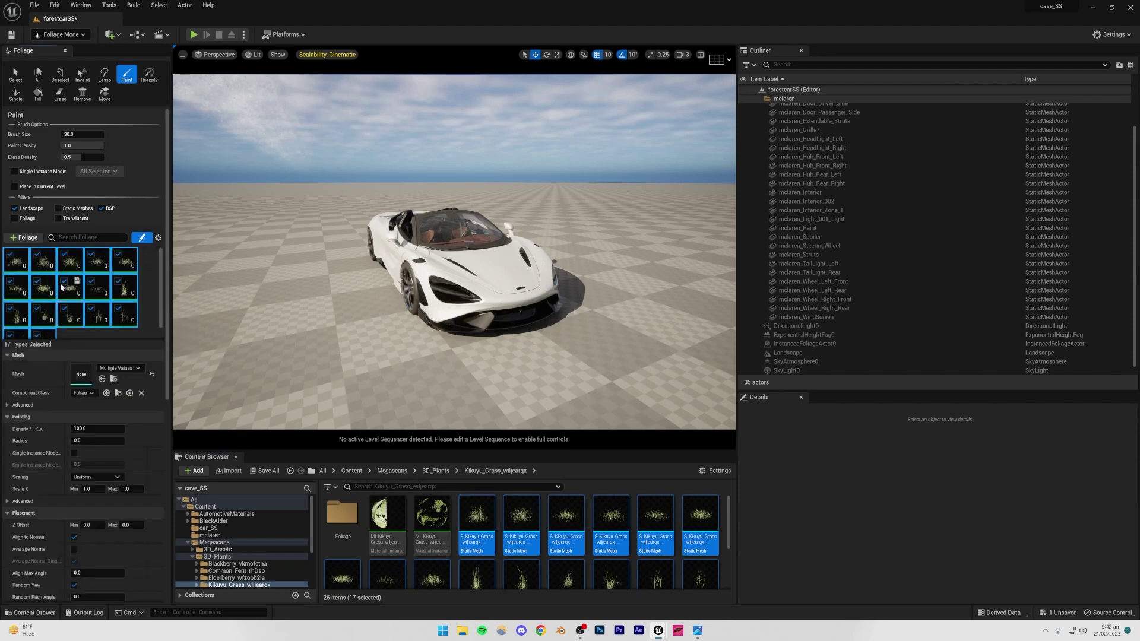
{"action": "left_click", "coordinate": [124, 336]}
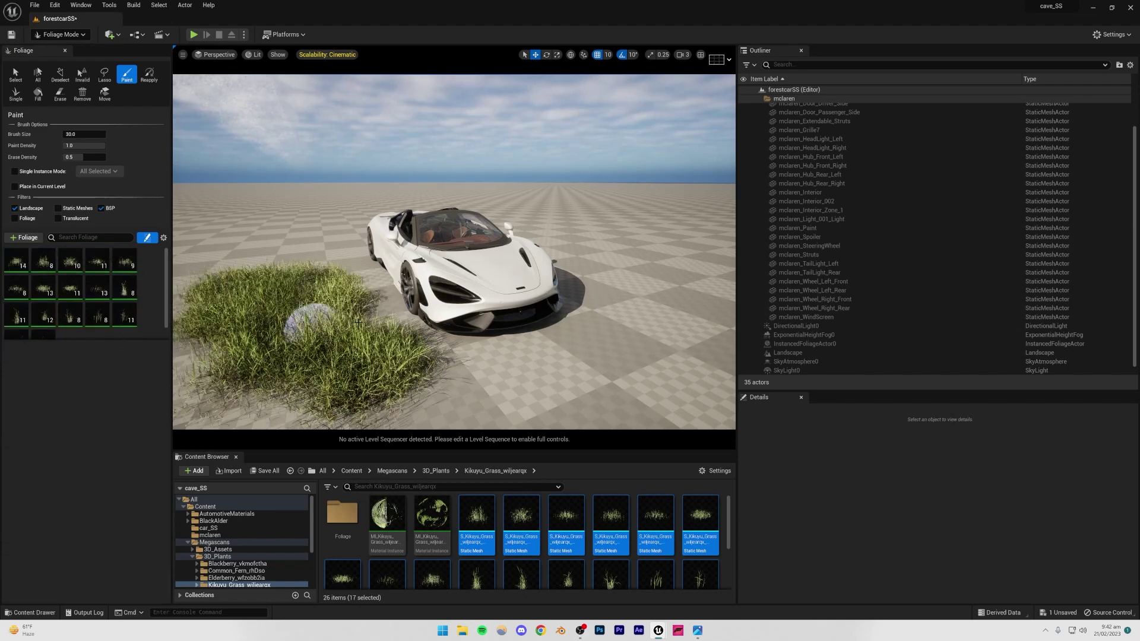
{"action": "mouse_move", "coordinate": [549, 317]}
{"action": "right_mouse_down"}
{"action": "mouse_move", "coordinate": [528, 309]}
{"action": "mouse_move", "coordinate": [528, 282]}
{"action": "mouse_move", "coordinate": [570, 303]}
{"action": "mouse_move", "coordinate": [549, 317]}
{"action": "right_mouse_up"}
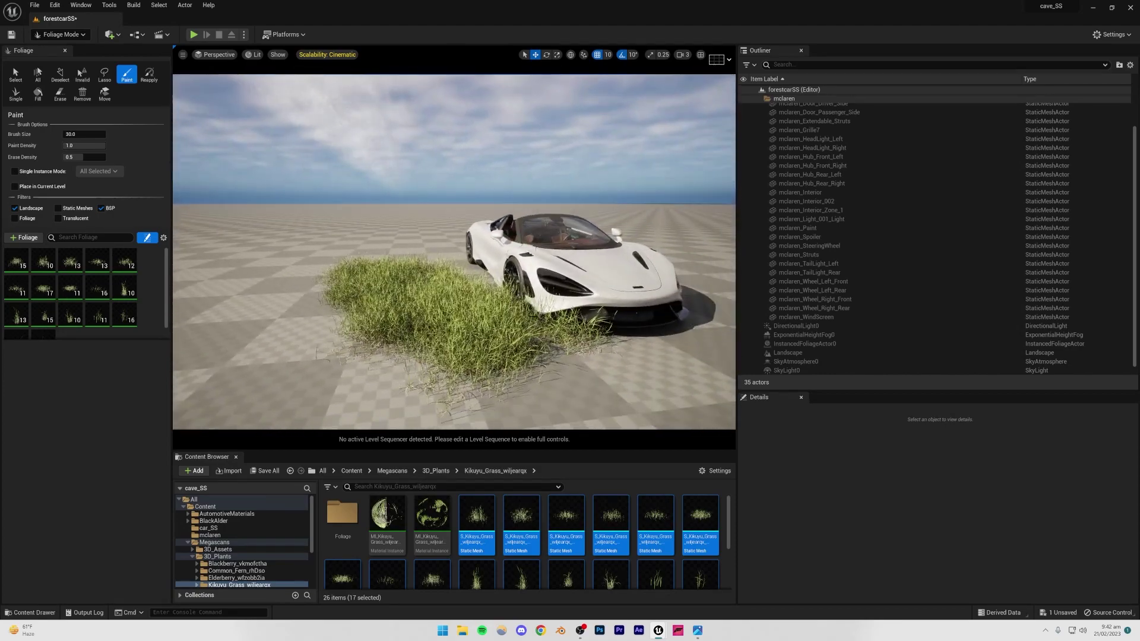
Preview the grass and car in Path Tracing view mode and return to Lit.
{"action": "left_click", "coordinate": [254, 55]}
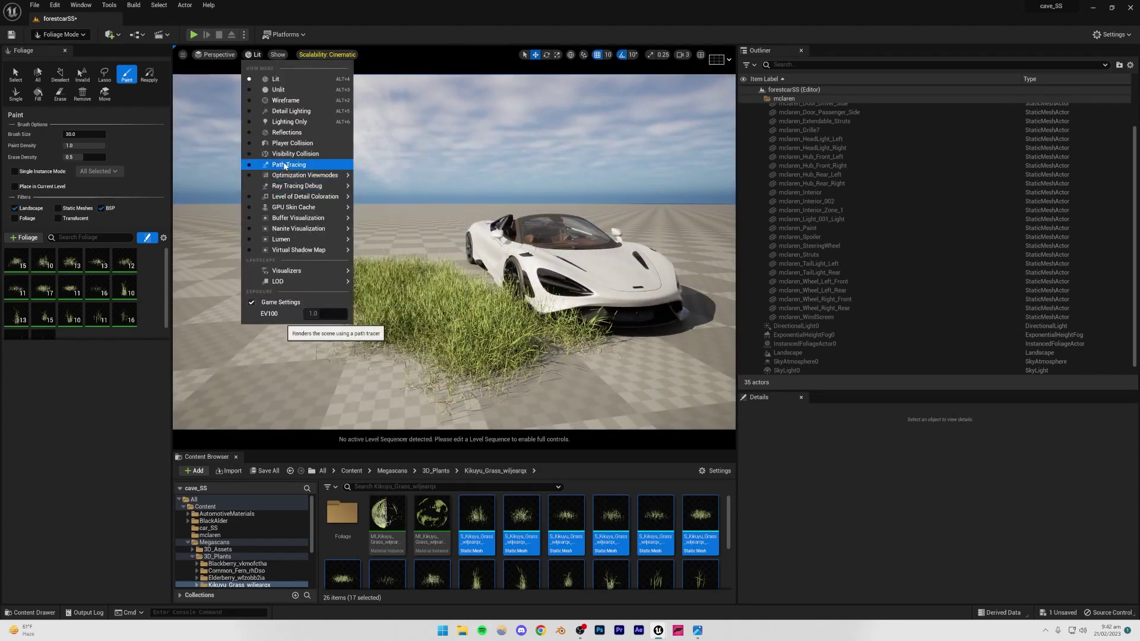
{"action": "left_click", "coordinate": [292, 158]}
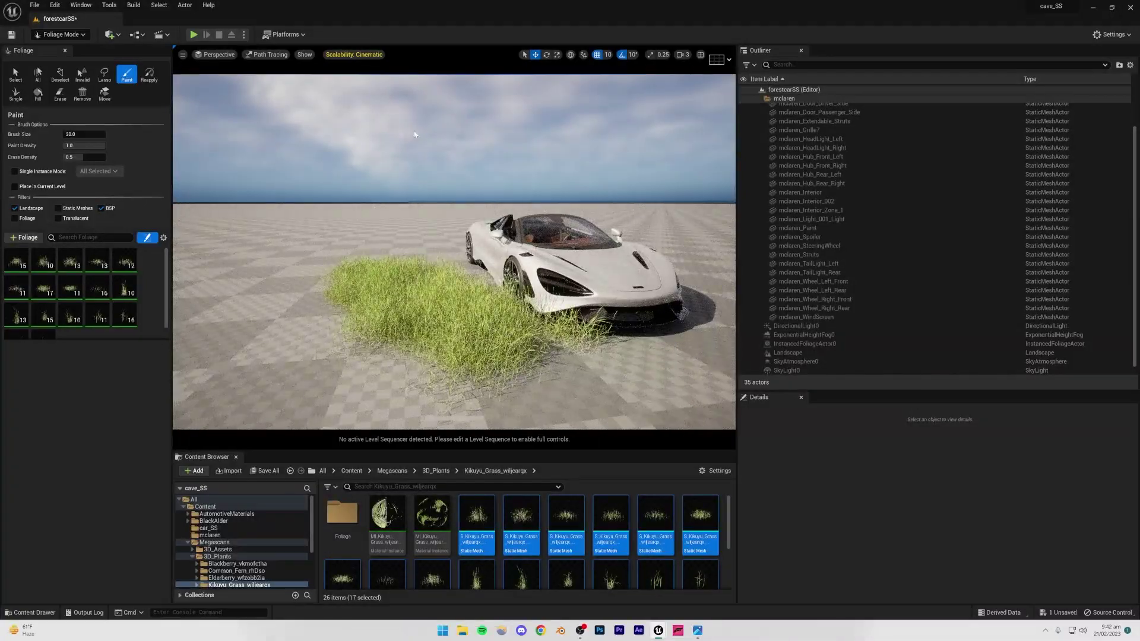
{"action": "left_click", "coordinate": [265, 54]}
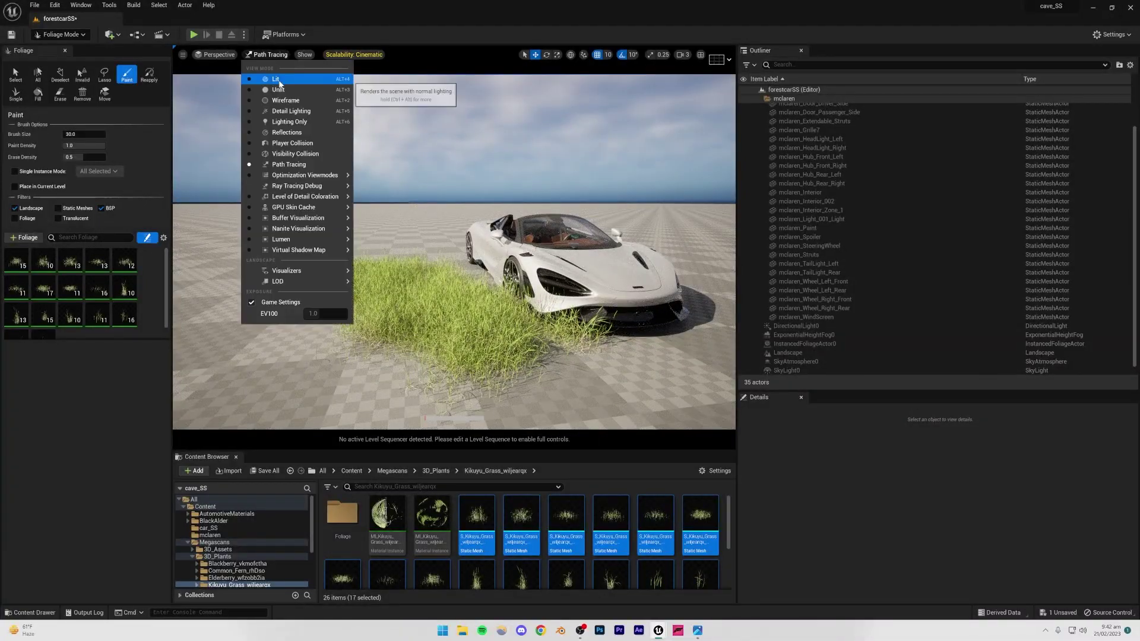
{"action": "left_click", "coordinate": [276, 83]}
Undo the test patch, try painting grass around the McLaren's side and front, and undo those strokes.
{"action": "key", "text": "ctrl+z"}
{"action": "right_click_drag", "start_coordinate": [466, 306], "coordinate": [386, 291]}
{"action": "left_click", "coordinate": [392, 291]}
{"action": "right_click_drag", "start_coordinate": [471, 276], "coordinate": [508, 312]}
{"action": "left_click_drag", "start_coordinate": [397, 294], "coordinate": [349, 253]}
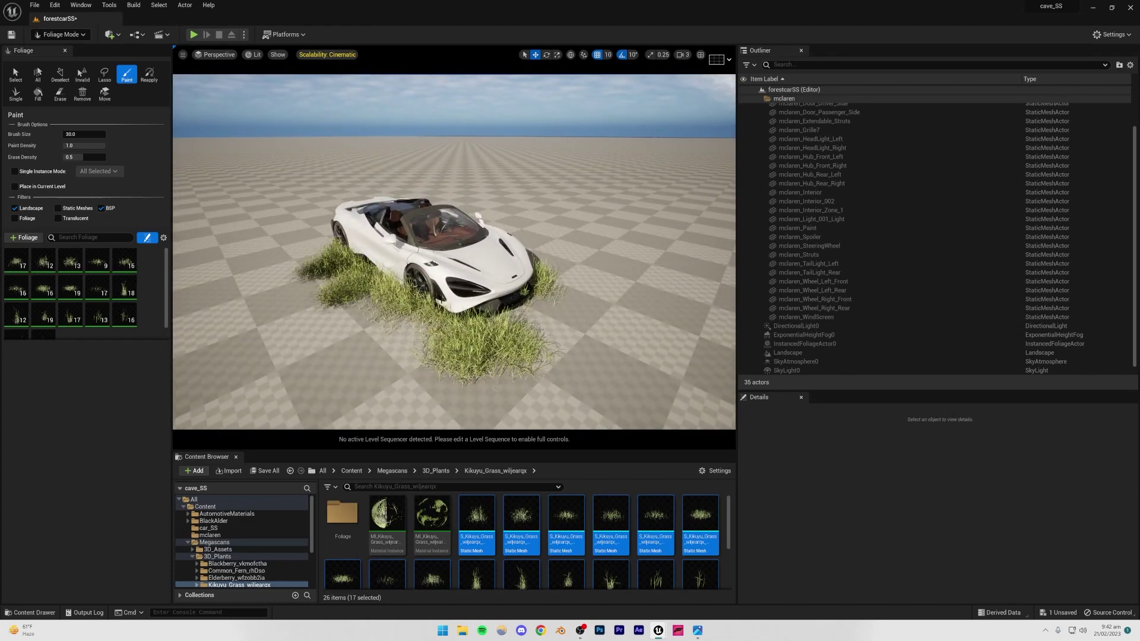
{"action": "mouse_move", "coordinate": [523, 299]}
{"action": "left_mouse_down"}
{"action": "mouse_move", "coordinate": [463, 340]}
{"action": "mouse_move", "coordinate": [350, 288]}
{"action": "left_mouse_up"}
{"action": "right_click_drag", "start_coordinate": [339, 276], "coordinate": [300, 237]}
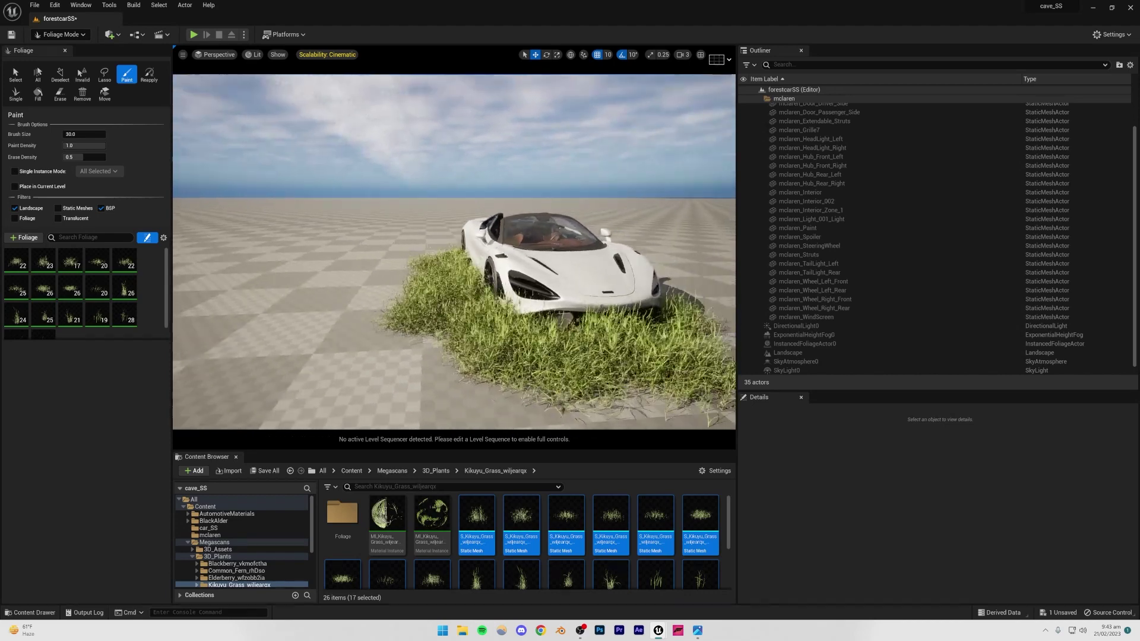
{"action": "right_click_drag", "start_coordinate": [479, 308], "coordinate": [504, 296]}
{"action": "key", "text": "ctrl+z"}
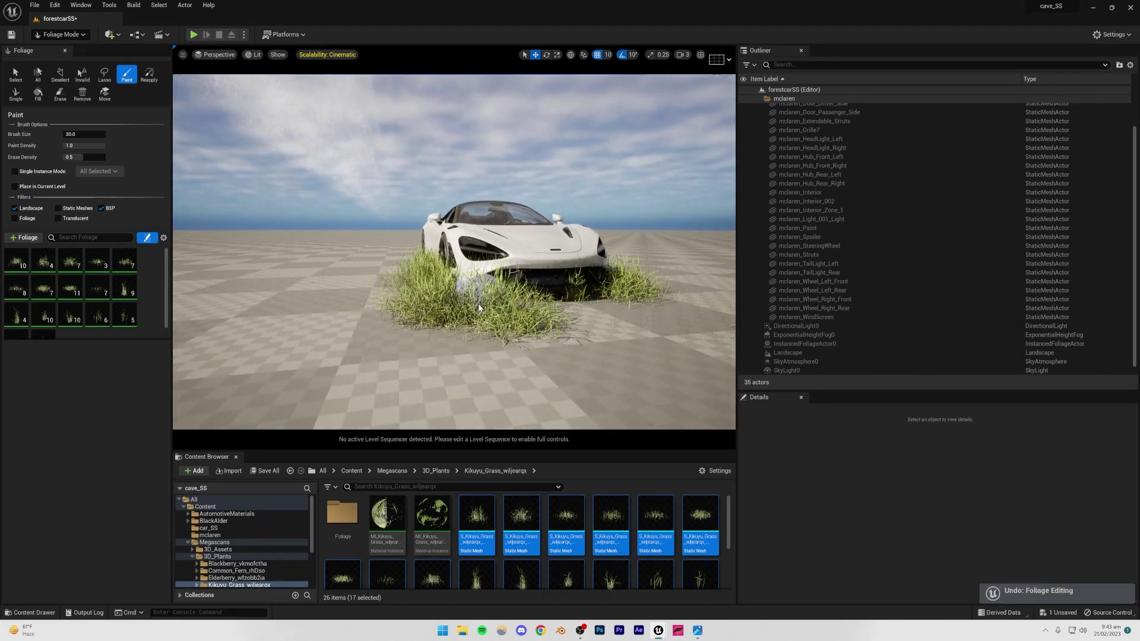
{"action": "key", "text": "ctrl+z"}
Set the Scale X minimum and maximum to 0.6 for all the Kikuyu Grass foliage types.
{"action": "left_click", "coordinate": [99, 299]}
{"action": "key", "text": "ctrl+a"}
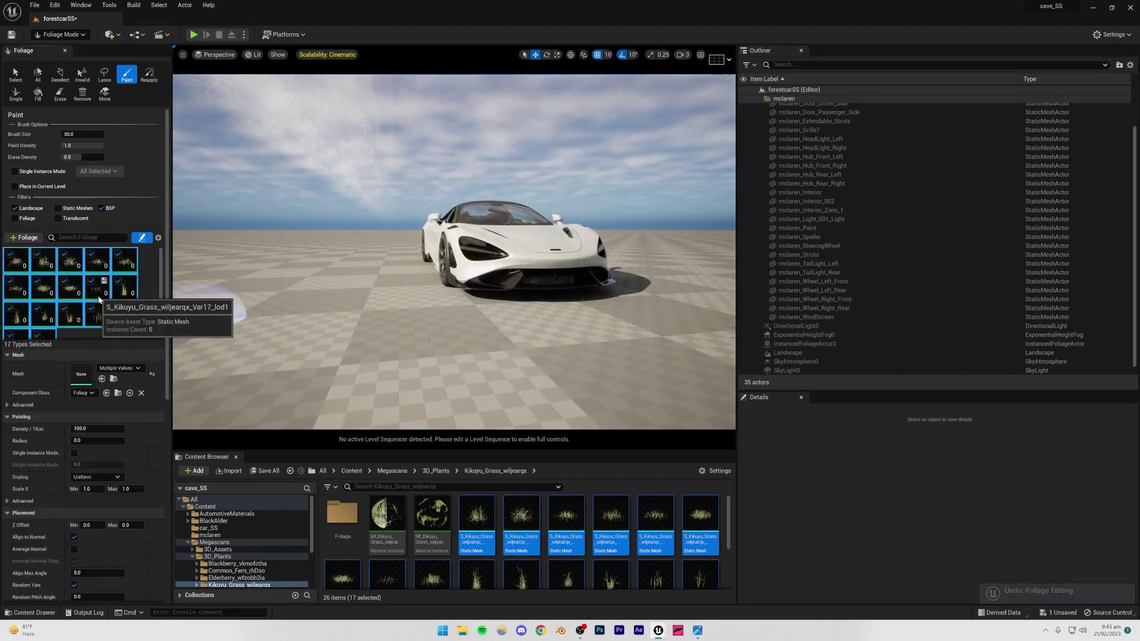
{"action": "scroll", "coordinate": [54, 411], "scroll_direction": "down", "scroll_amount": 3}
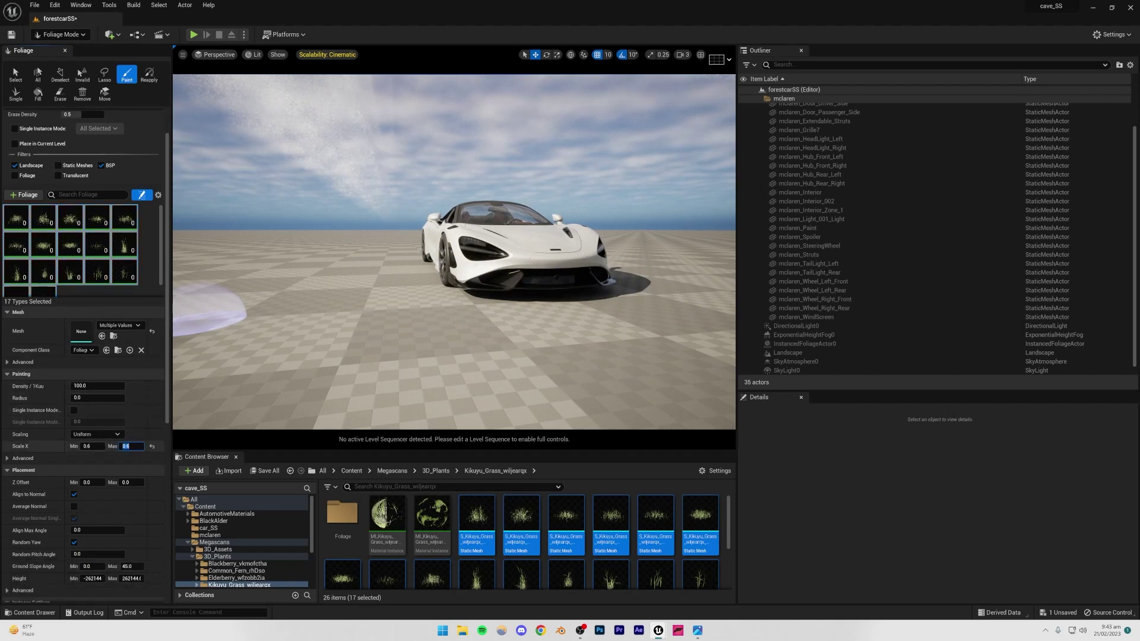
{"action": "left_click", "coordinate": [41, 458]}
{"action": "left_click", "coordinate": [47, 456]}
Paint the smaller Kikuyu grass on the ground around the McLaren's front and side.
{"action": "mouse_move", "coordinate": [522, 332]}
{"action": "left_mouse_down"}
{"action": "mouse_move", "coordinate": [394, 316]}
{"action": "mouse_move", "coordinate": [531, 304]}
{"action": "mouse_move", "coordinate": [484, 303]}
{"action": "left_mouse_up"}
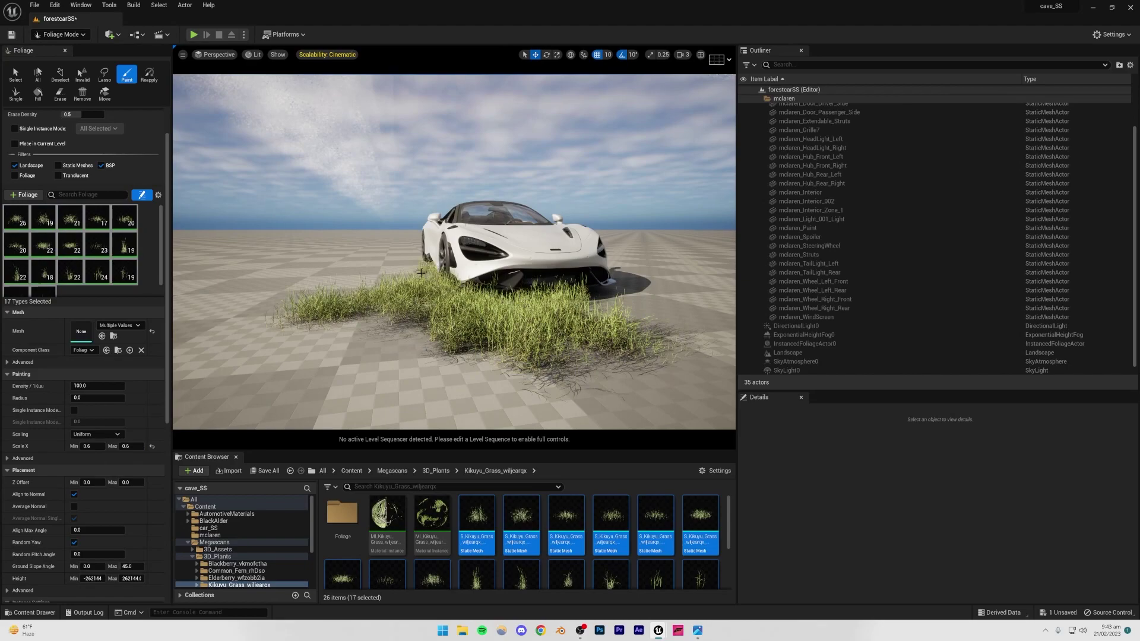
{"action": "mouse_move", "coordinate": [421, 273]}
{"action": "left_mouse_down"}
{"action": "mouse_move", "coordinate": [599, 288]}
{"action": "mouse_move", "coordinate": [478, 285]}
{"action": "left_mouse_up"}
Erase the grass poking through the McLaren's front bumper, using an erase density of about 0.027.
{"action": "key", "text": "w"}
{"action": "mouse_move", "coordinate": [478, 285]}
{"action": "right_mouse_down"}
{"action": "mouse_move", "coordinate": [504, 321]}
{"action": "mouse_move", "coordinate": [543, 324]}
{"action": "mouse_move", "coordinate": [507, 321]}
{"action": "mouse_move", "coordinate": [505, 344]}
{"action": "mouse_move", "coordinate": [451, 335]}
{"action": "right_mouse_up"}
{"action": "key", "text": "a"}
{"action": "key", "text": "d"}
{"action": "key", "text": "q"}
{"action": "key", "text": "d"}
{"action": "key", "text": "w"}
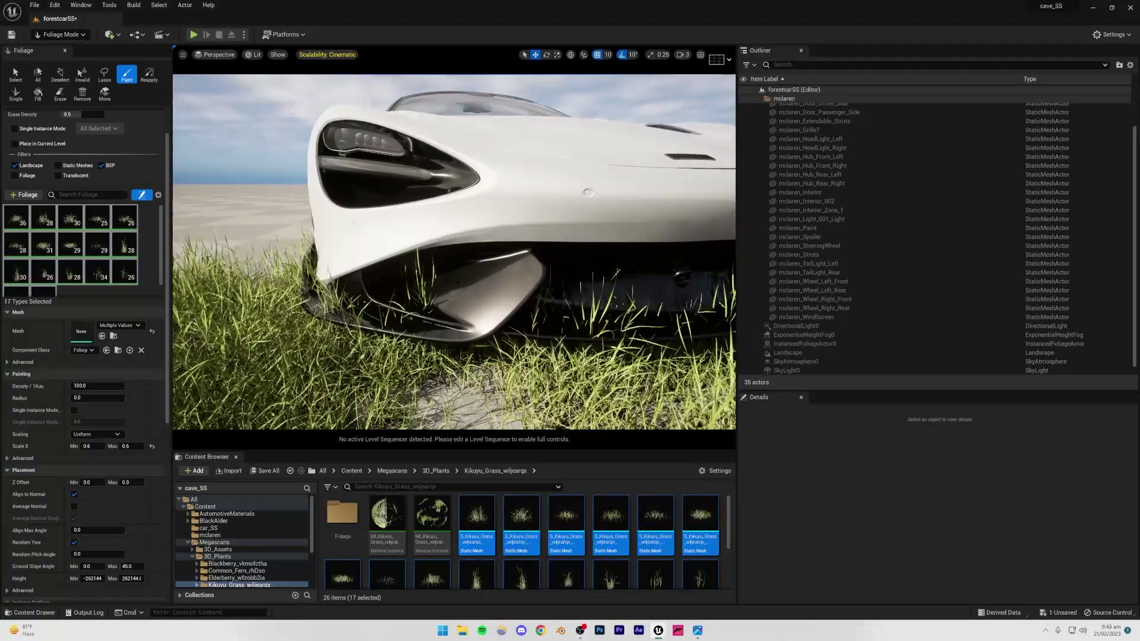
{"action": "right_click_drag", "start_coordinate": [338, 282], "coordinate": [368, 279]}
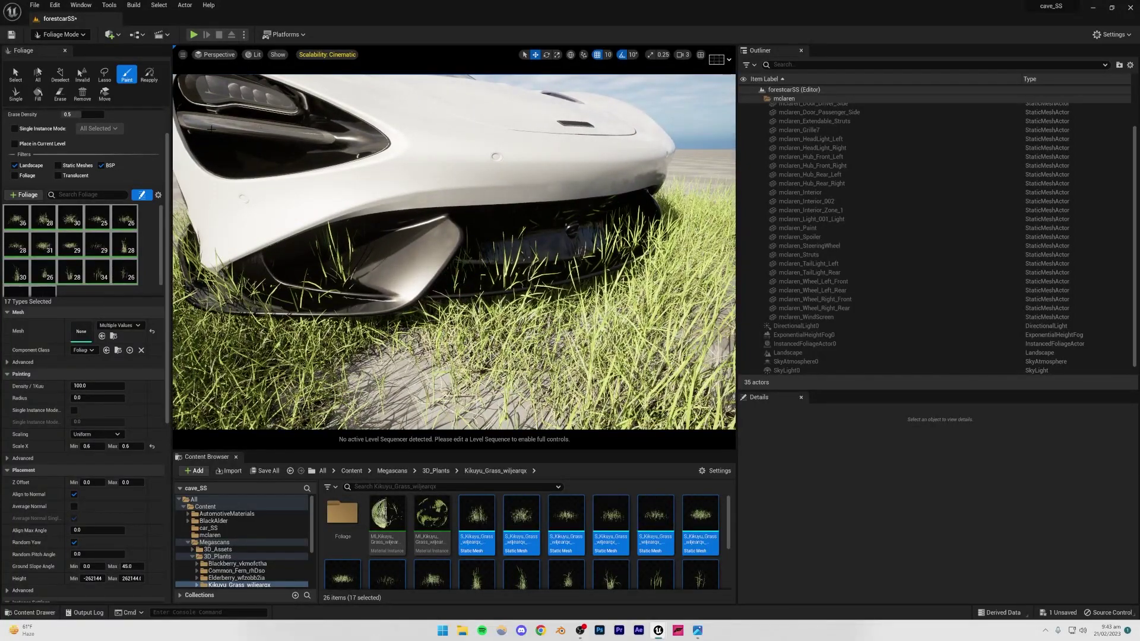
{"action": "left_click", "coordinate": [60, 94]}
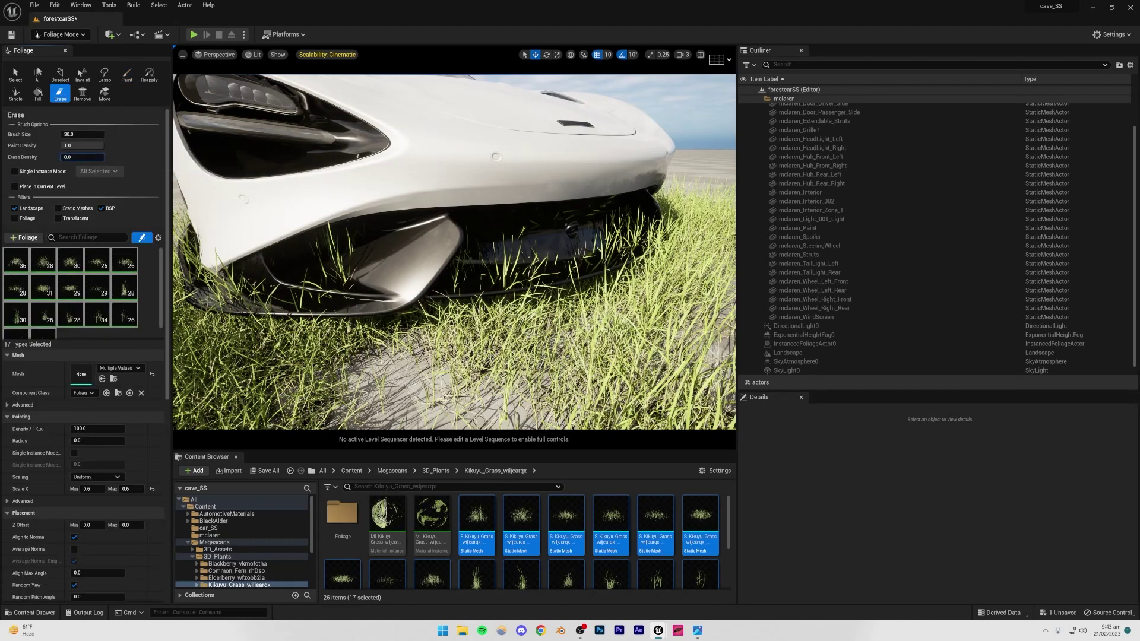
{"action": "left_click_drag", "start_coordinate": [63, 157], "coordinate": [66, 157]}
{"action": "mouse_move", "coordinate": [196, 285]}
{"action": "left_mouse_down"}
{"action": "mouse_move", "coordinate": [309, 336]}
{"action": "mouse_move", "coordinate": [294, 312]}
{"action": "mouse_move", "coordinate": [398, 320]}
{"action": "mouse_move", "coordinate": [549, 290]}
{"action": "mouse_move", "coordinate": [522, 294]}
{"action": "mouse_move", "coordinate": [522, 262]}
{"action": "mouse_move", "coordinate": [611, 247]}
{"action": "mouse_move", "coordinate": [582, 273]}
{"action": "left_mouse_up"}
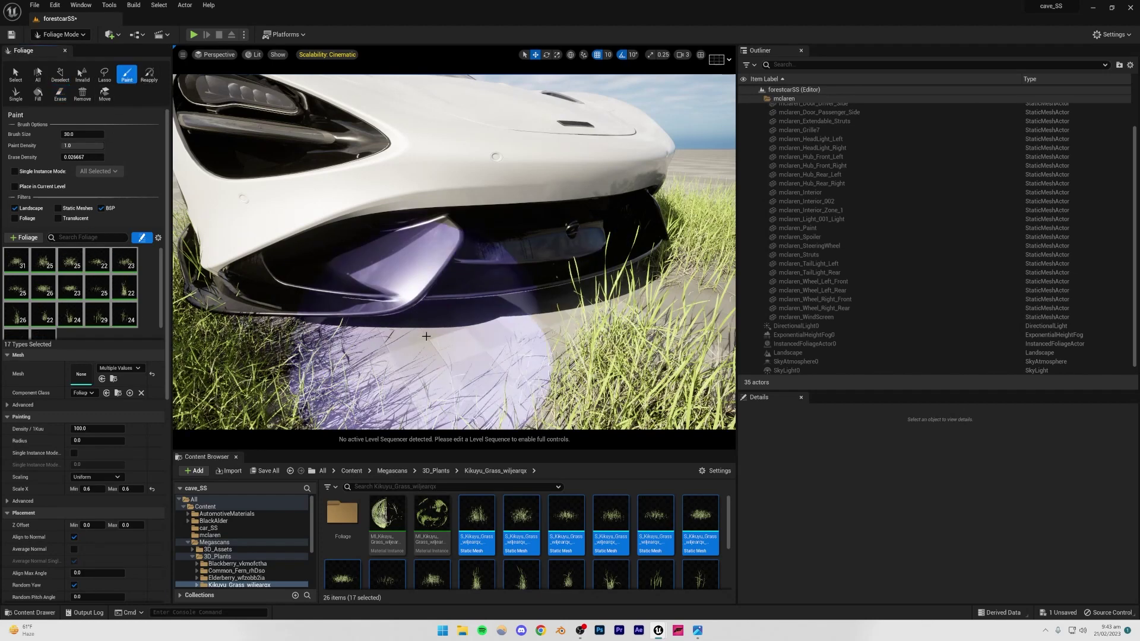
Try painting more grass in front of the McLaren with the Paint tool and undo the stroke.
{"action": "scroll", "coordinate": [428, 334], "scroll_direction": "down", "scroll_amount": 8}
{"action": "scroll", "coordinate": [443, 306], "scroll_direction": "up", "scroll_amount": 2}
{"action": "left_click_drag", "start_coordinate": [445, 303], "coordinate": [470, 280]}
{"action": "key", "text": "ctrl+z"}
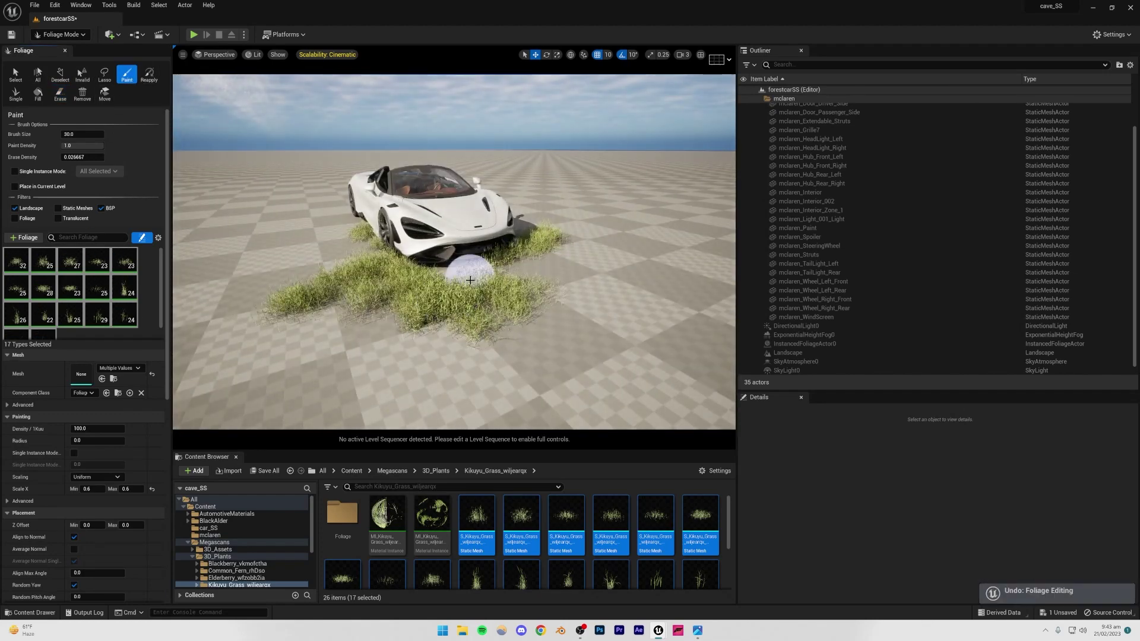